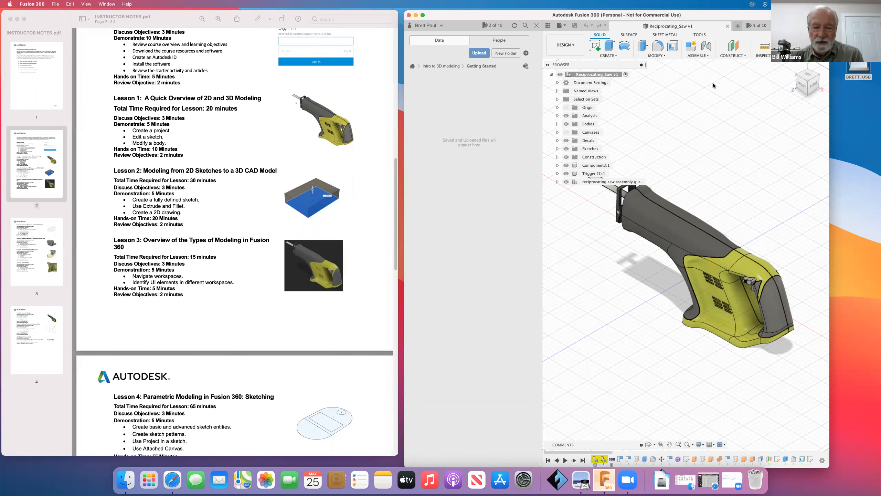
left_click_drag(723, 17, 721, 18)
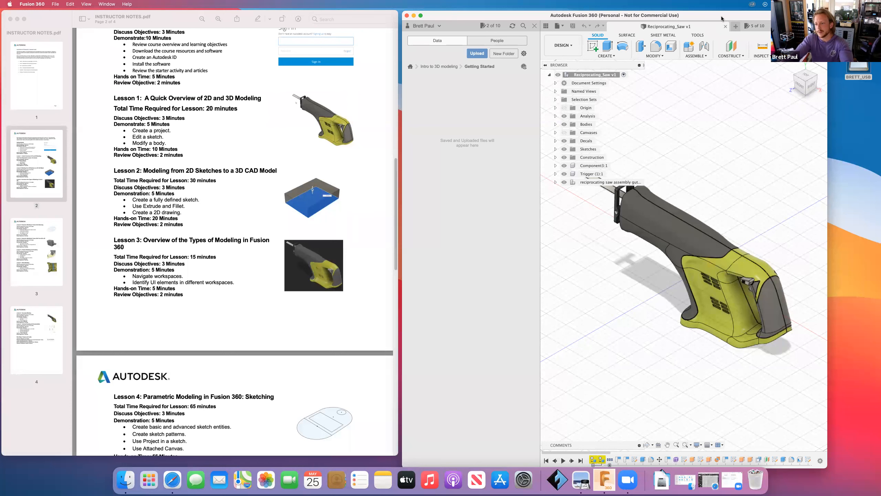
left_click_drag(722, 16, 721, 16)
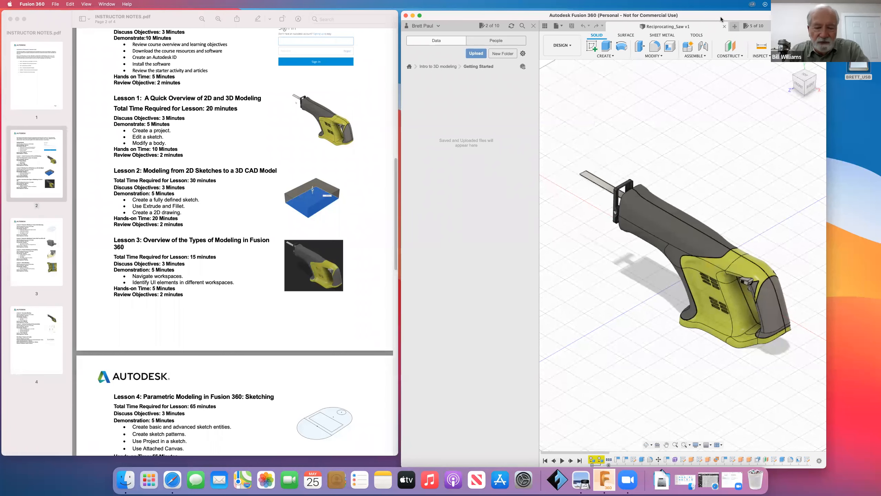
- Open the workspace list and scroll back to the course overview at the start of the instructor notes
left_click(569, 51)
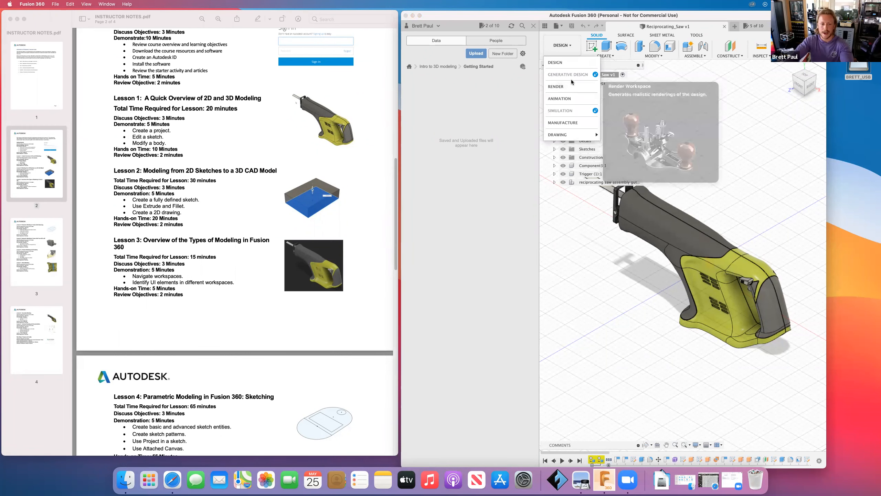
scroll(190, 94, "up", 2)
scroll(204, 91, "up", 5)
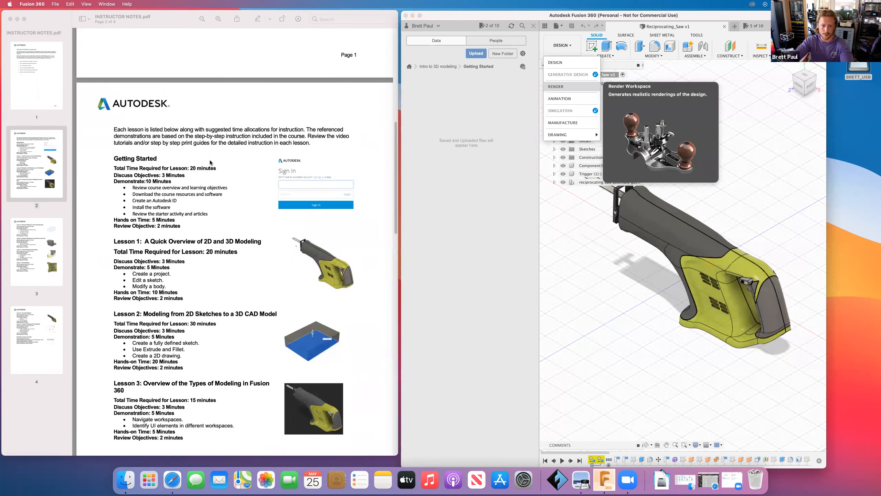
scroll(210, 163, "up", 10)
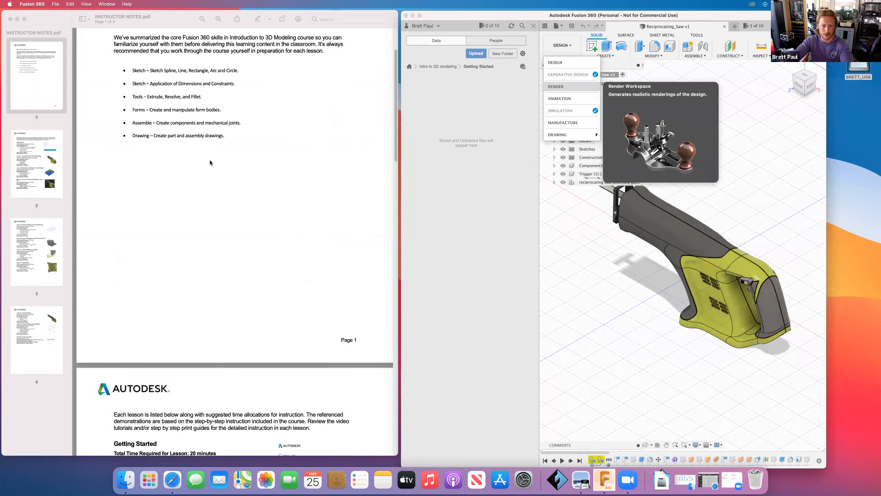
scroll(210, 162, "down", 2)
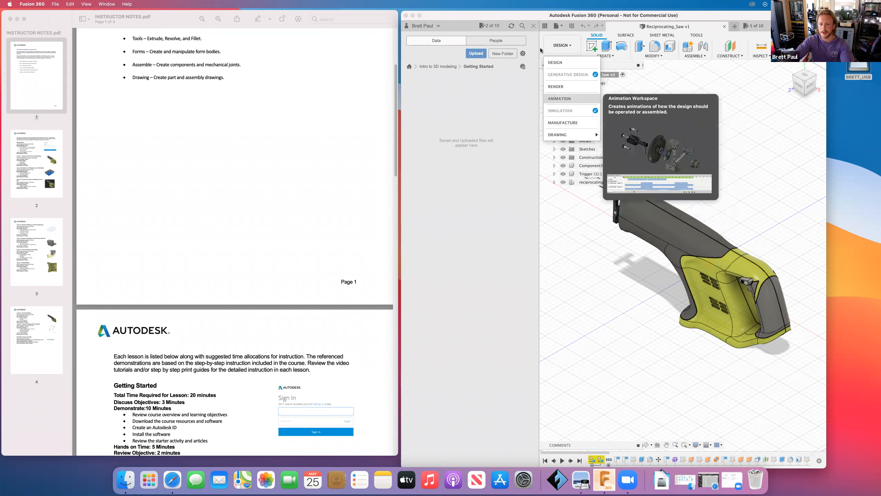
- Close the data panel and scroll through the lesson schedule in the instructor notes
left_click(534, 26)
scroll(307, 155, "up", 4)
scroll(276, 195, "down", 6)
scroll(276, 196, "down", 5)
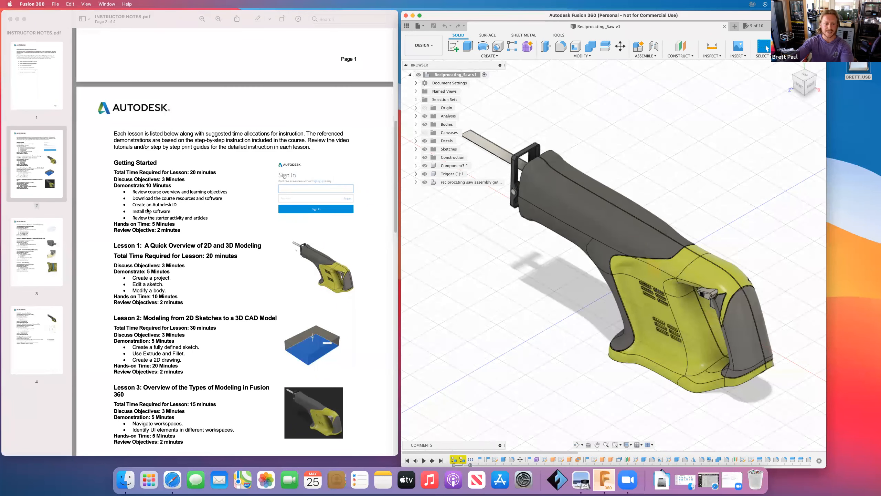
scroll(148, 212, "down", 2)
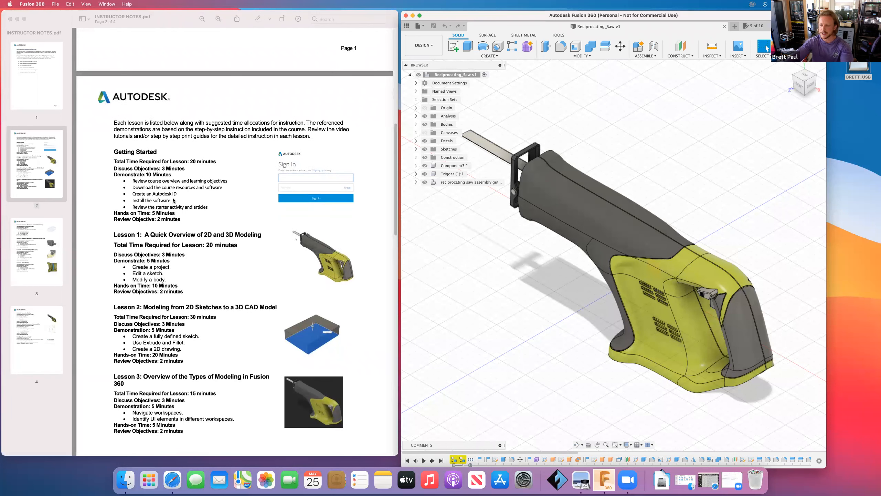
scroll(184, 208, "down", 5)
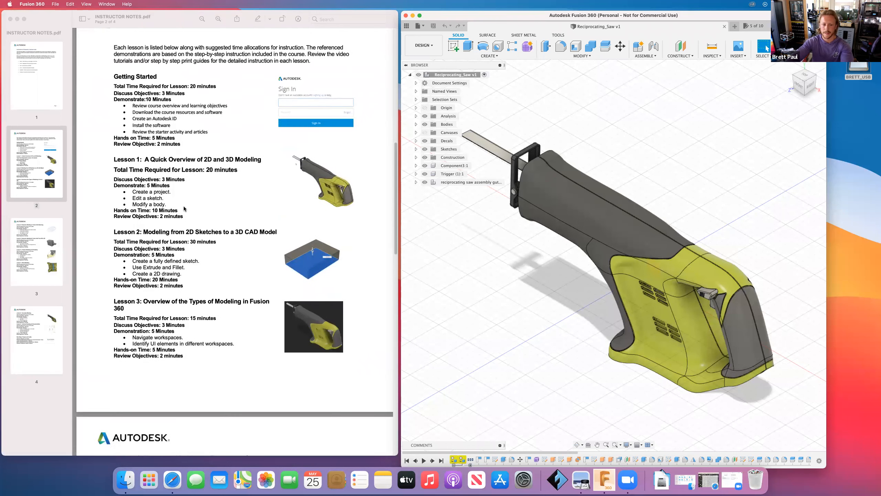
scroll(184, 208, "down", 2)
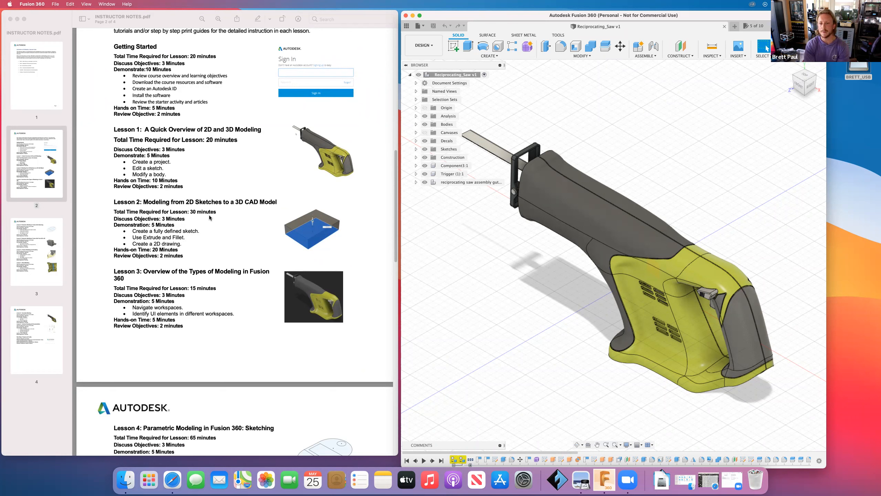
left_click(453, 45)
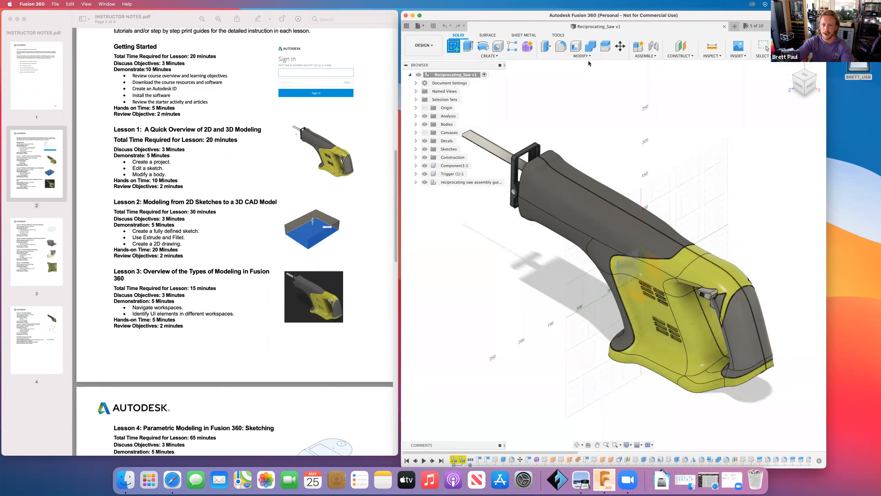
left_click(420, 25)
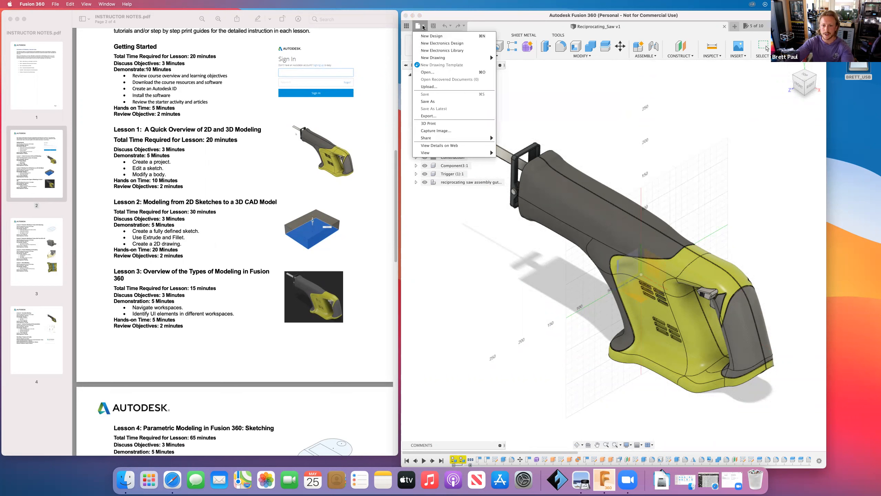
left_click(423, 26)
- Create a new blank design and start a sketch on the front plane
left_click(735, 26)
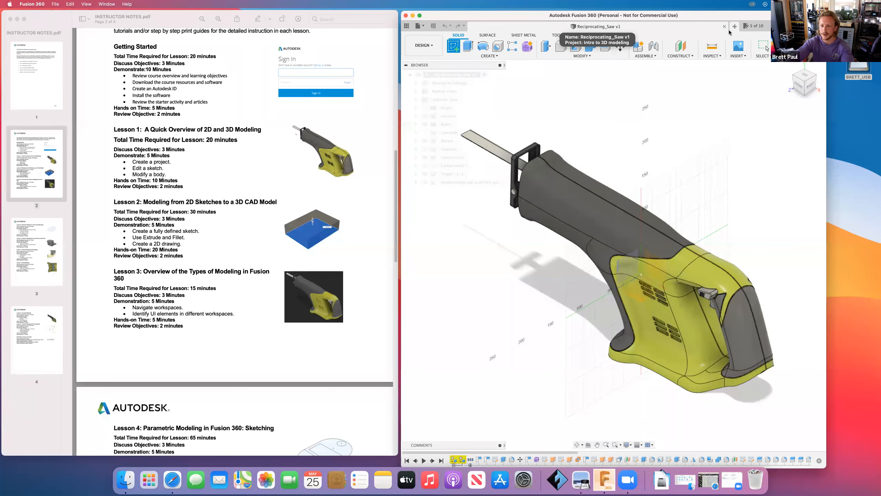
left_click(454, 47)
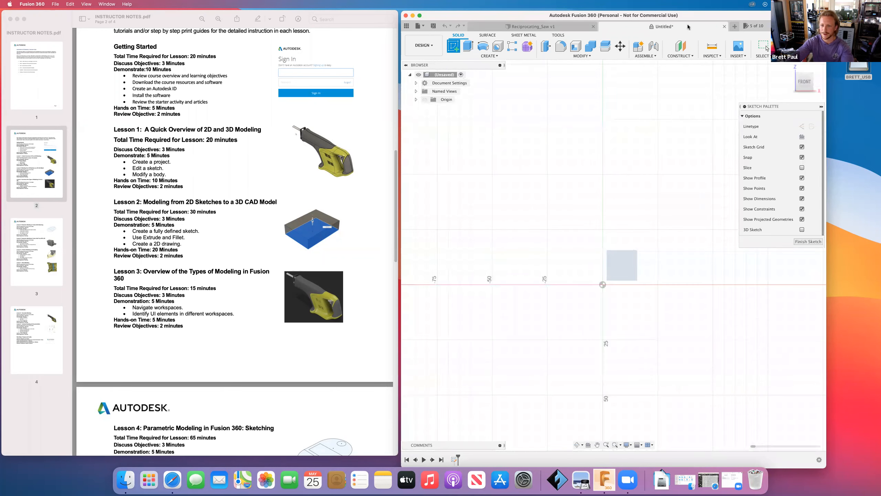
left_click_drag(696, 21, 661, 24)
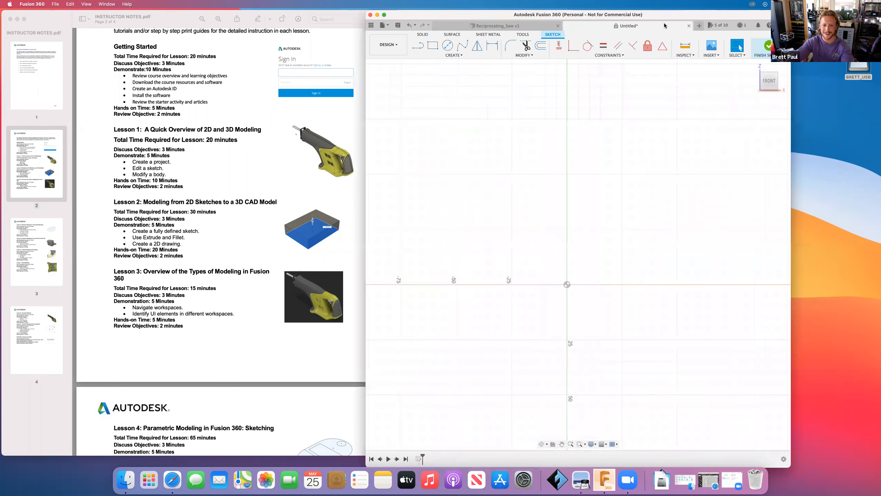
- Activate the Rectangle tool and review the rectangle types offered in the sketch Create menu
left_click(434, 47)
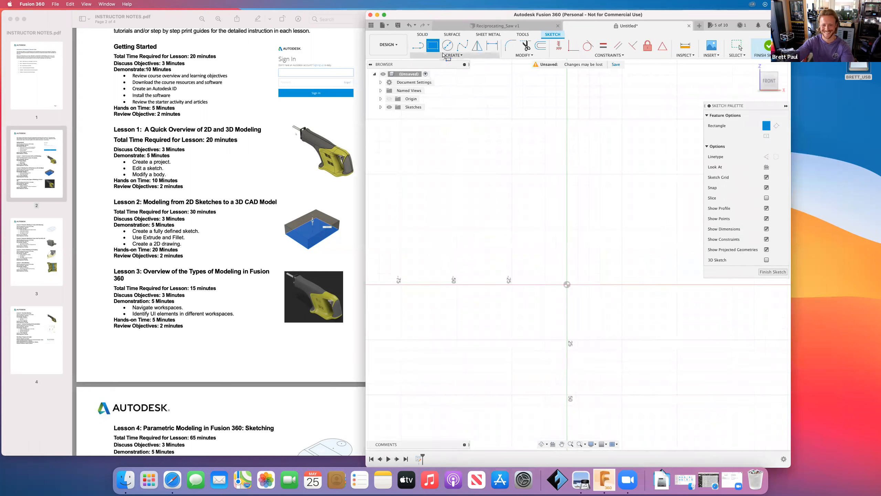
left_click(444, 55)
mouse_move(440, 106)
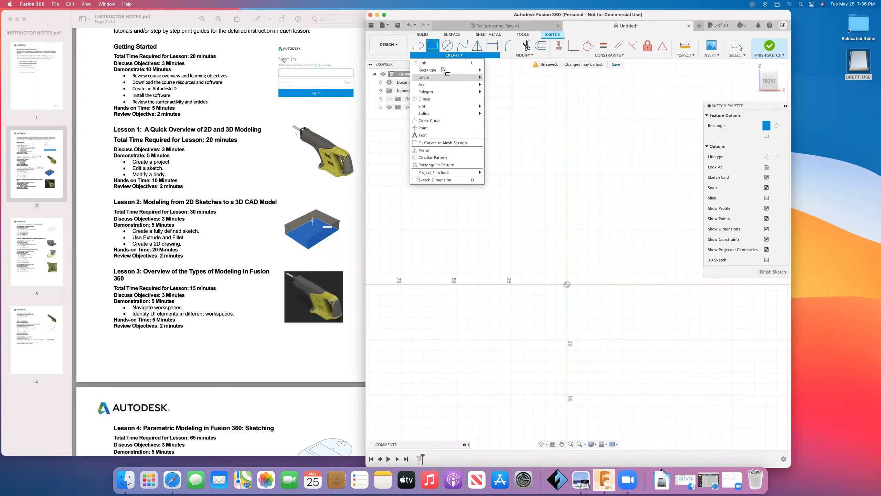
mouse_move(442, 68)
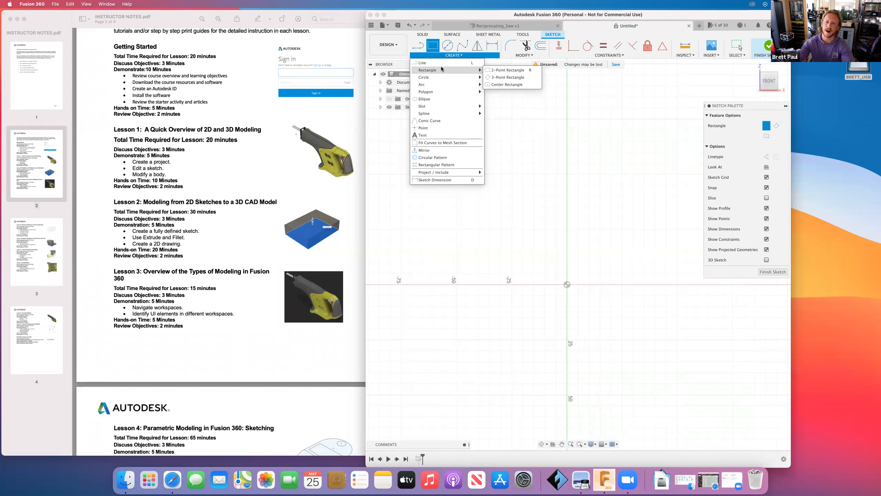
mouse_move(470, 71)
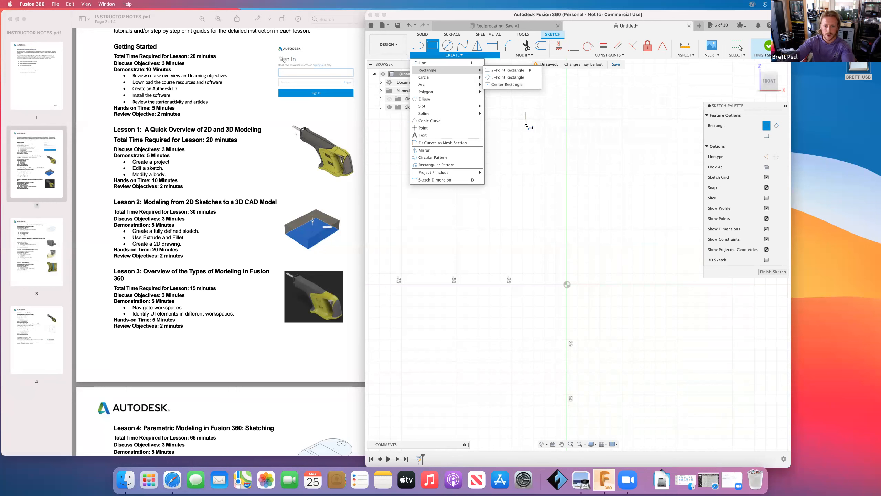
left_click(505, 16)
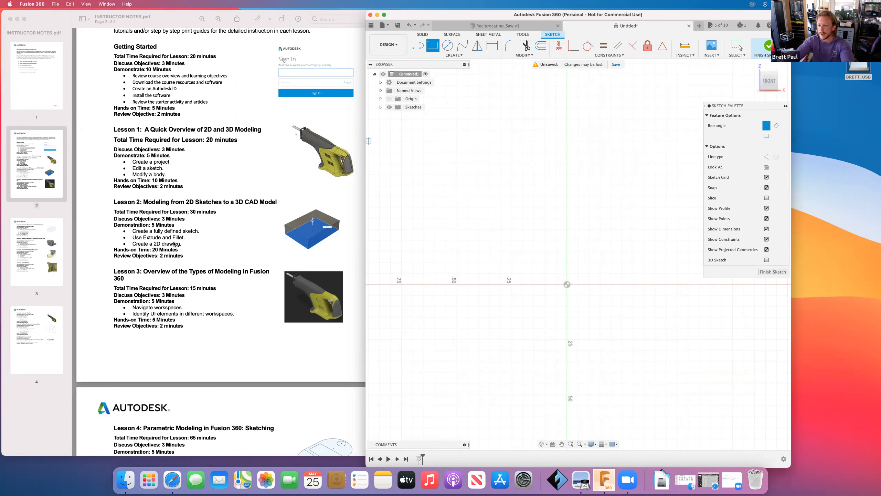
- Open the workspace list and review the Drawing workspace options
left_click(389, 44)
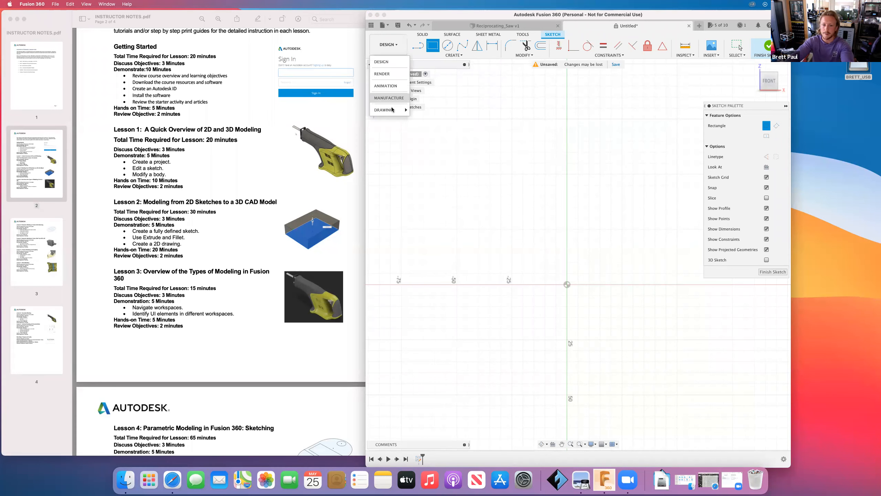
mouse_move(391, 110)
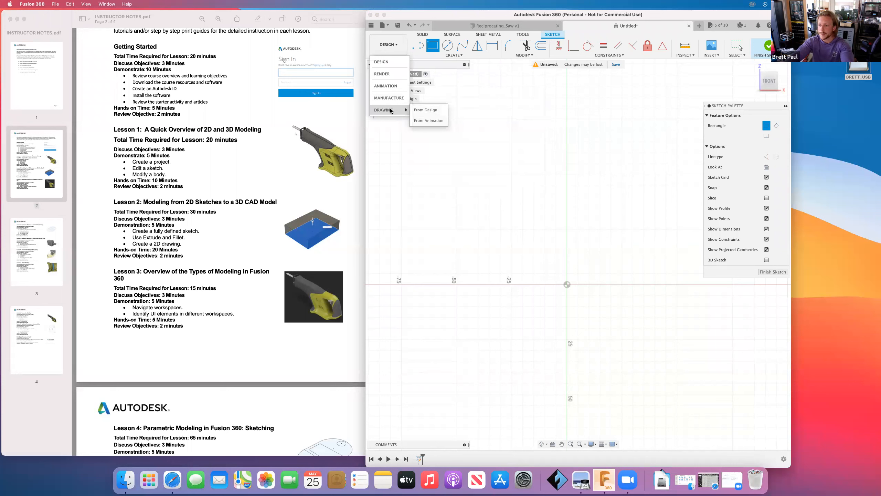
left_click(580, 25)
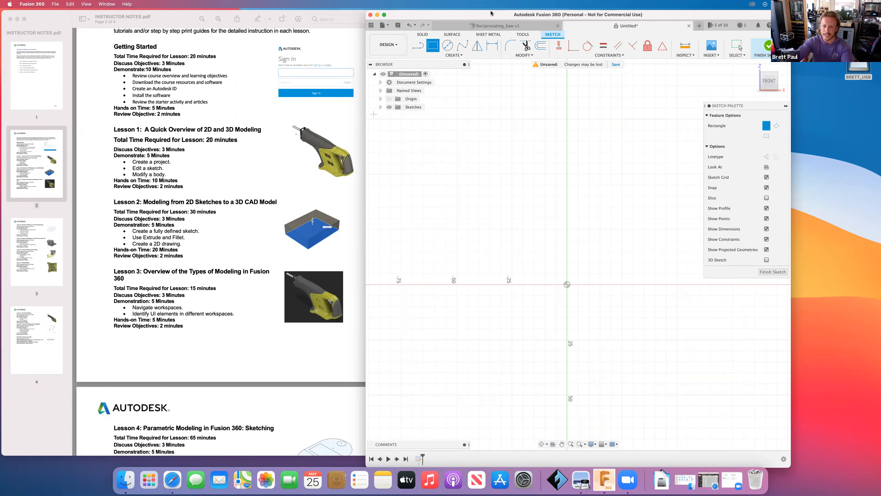
- Rearrange the windows and scroll through the lesson outline in the instructor notes
left_click_drag(491, 13, 505, 13)
scroll(246, 187, "down", 4)
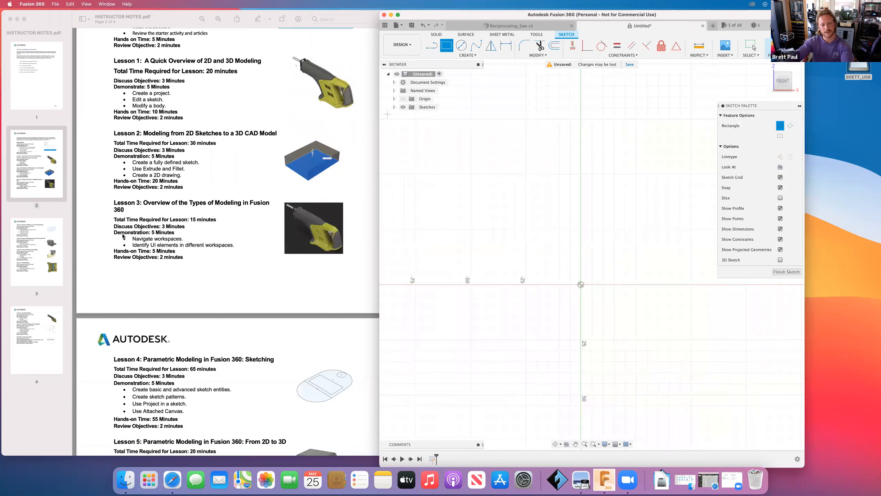
scroll(194, 222, "down", 1)
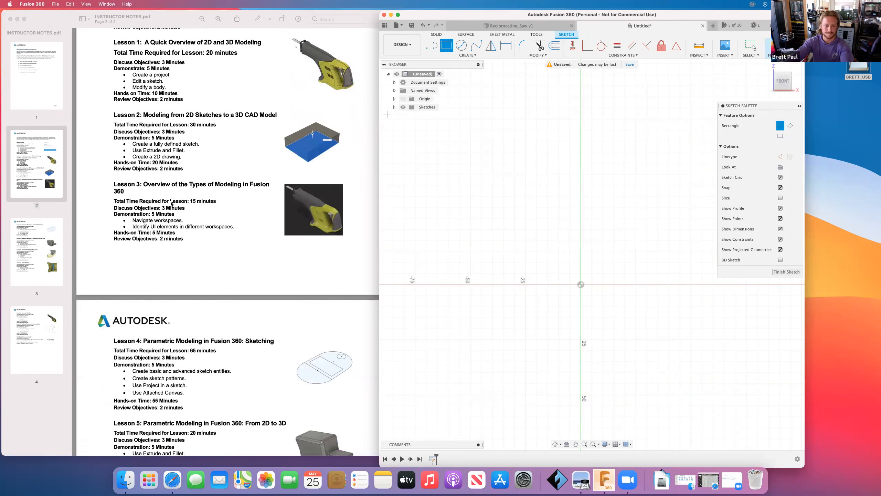
scroll(172, 201, "down", 4)
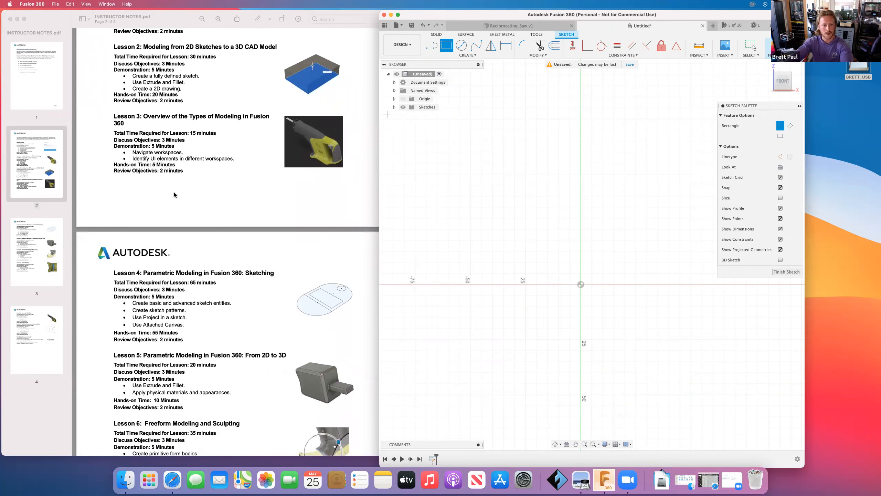
left_click_drag(527, 14, 549, 13)
scroll(236, 210, "down", 1)
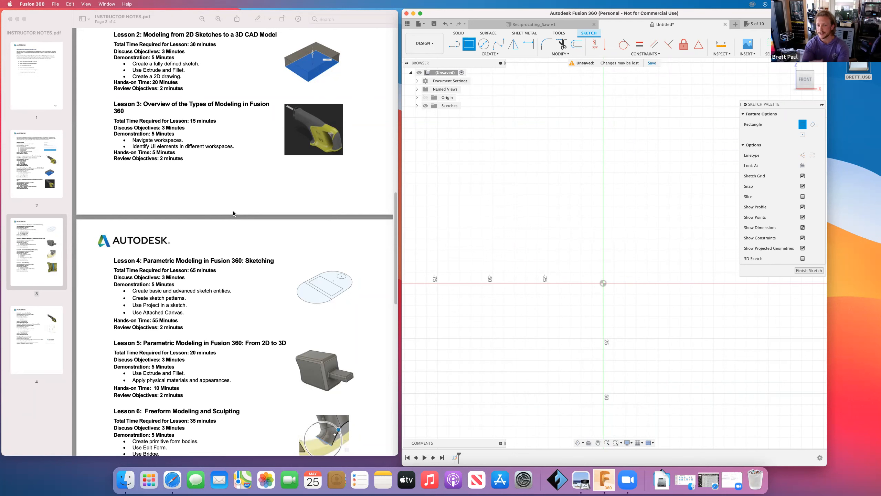
left_click_drag(684, 13, 580, 14)
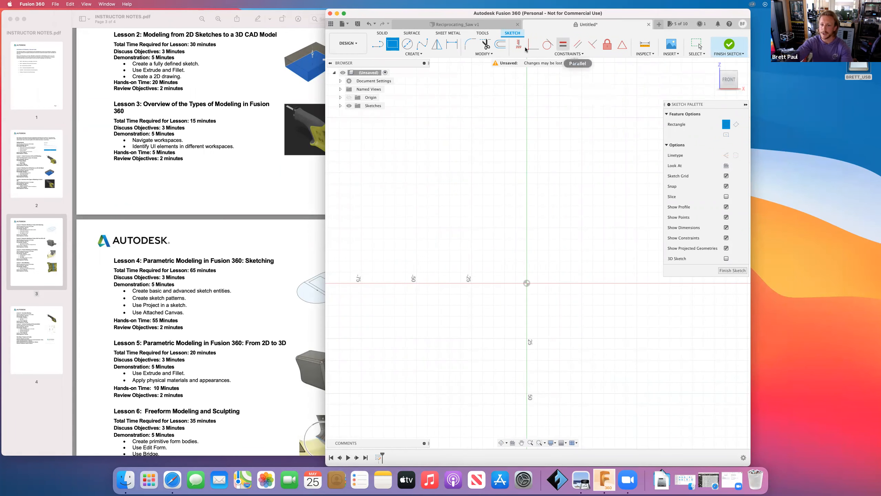
- Open the sketch Constraints list to review the available constraints
left_click(571, 54)
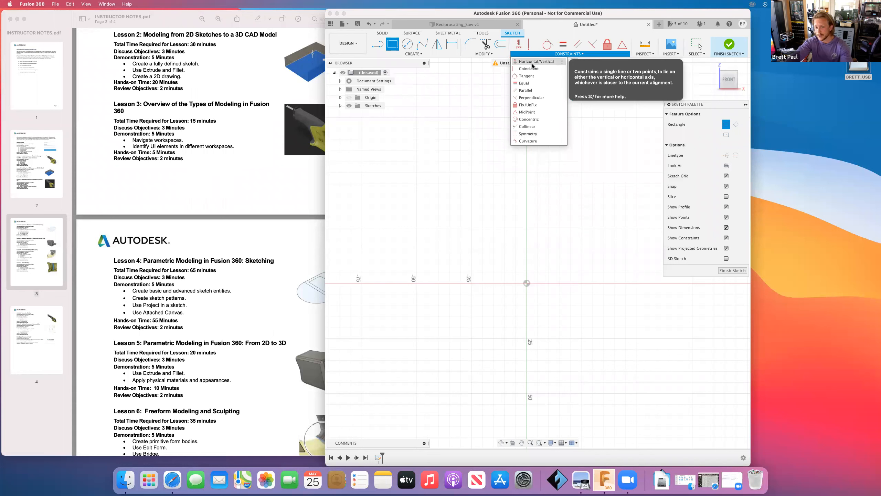
left_click(564, 57)
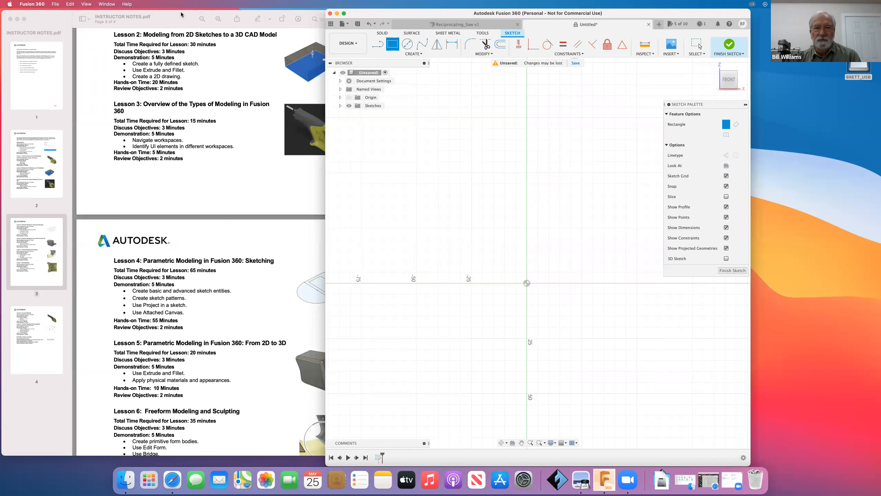
left_click_drag(454, 14, 523, 16)
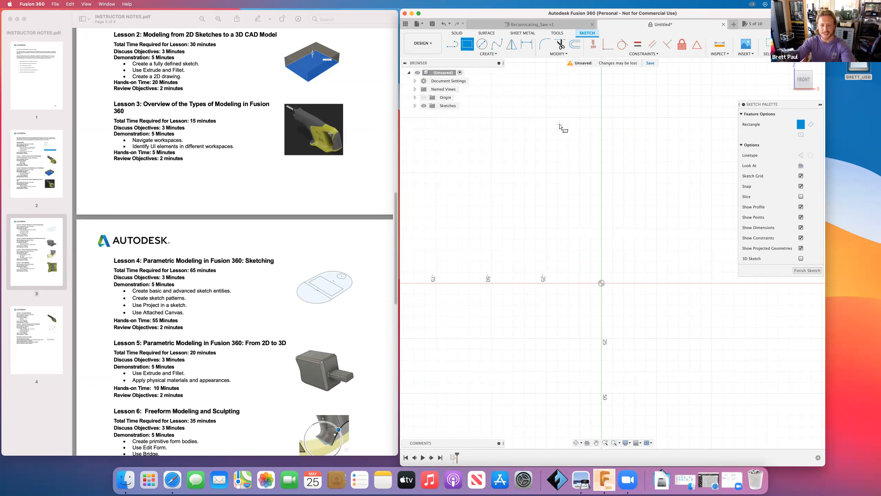
- Exit the Rectangle tool and maximize the Fusion 360 window to full screen
key("Escape")
left_click_drag(624, 13, 394, 16)
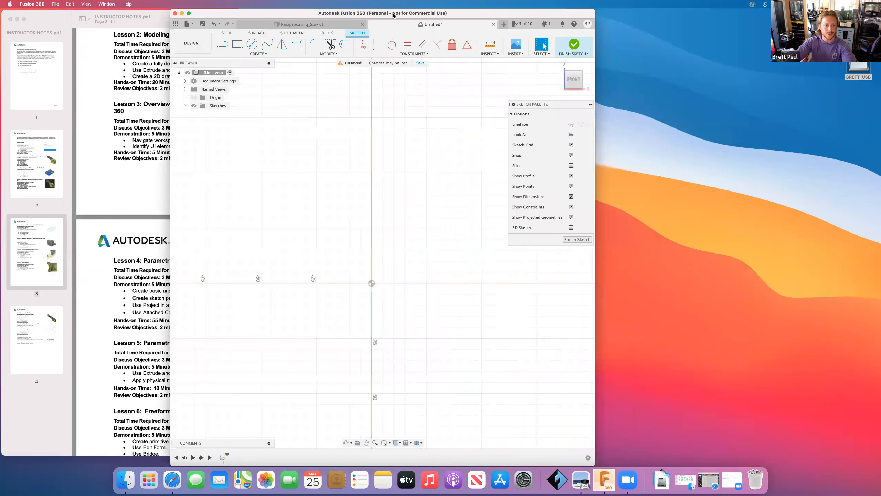
left_click(189, 14)
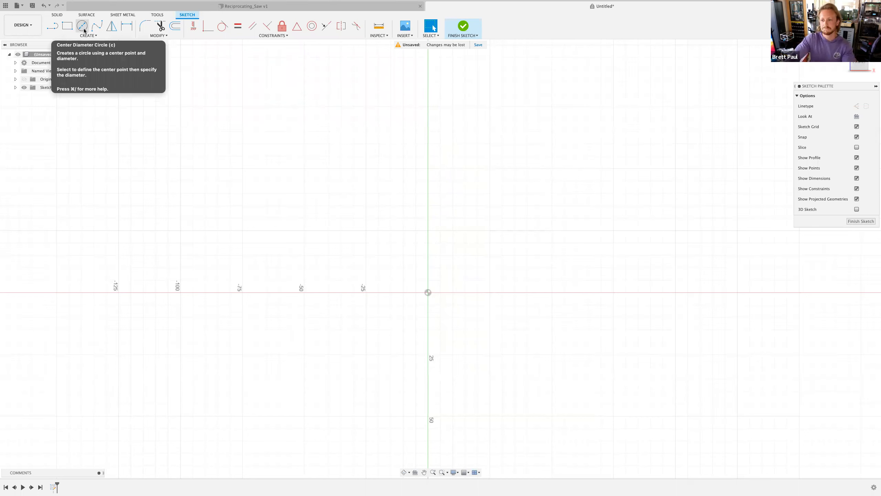
- Browse the spline options in the sketch Create menu
left_click(103, 37)
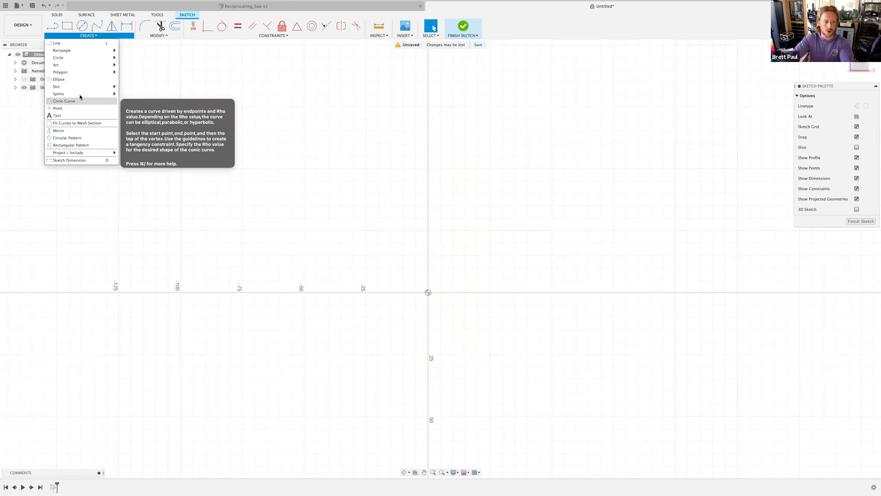
mouse_move(80, 94)
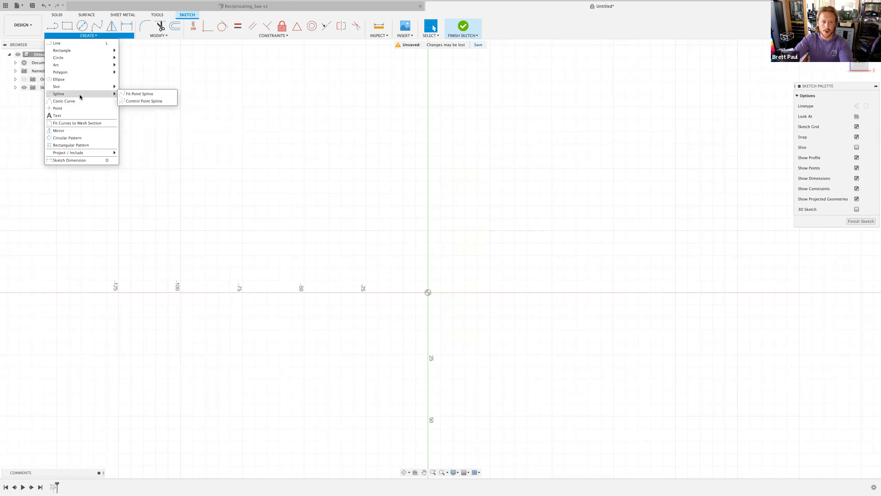
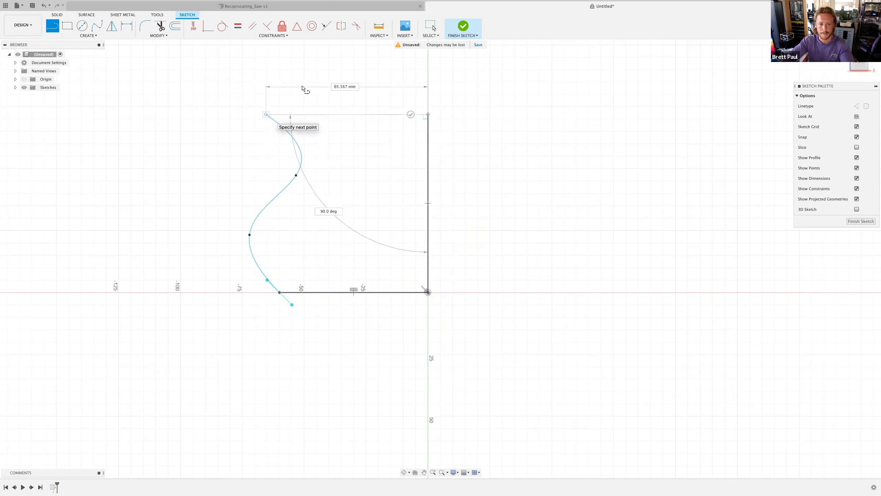
- Finish the spline and exit the sketch
right_click(305, 83)
left_click(341, 91)
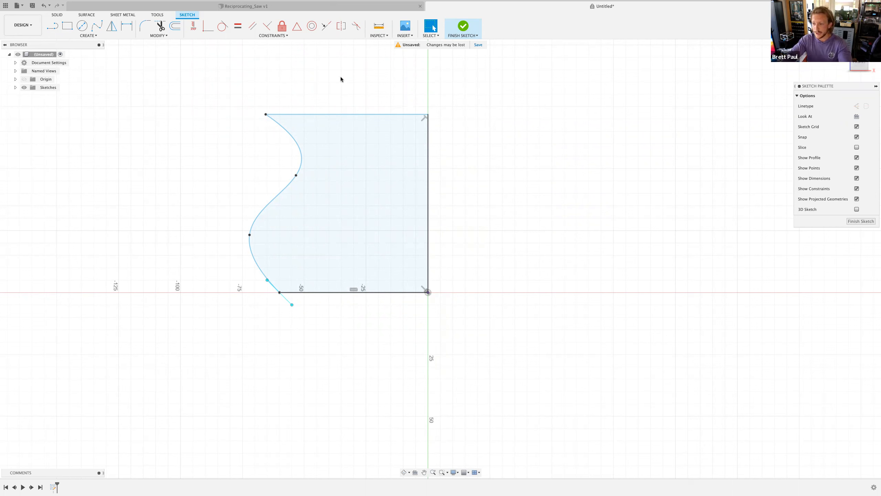
left_click(462, 28)
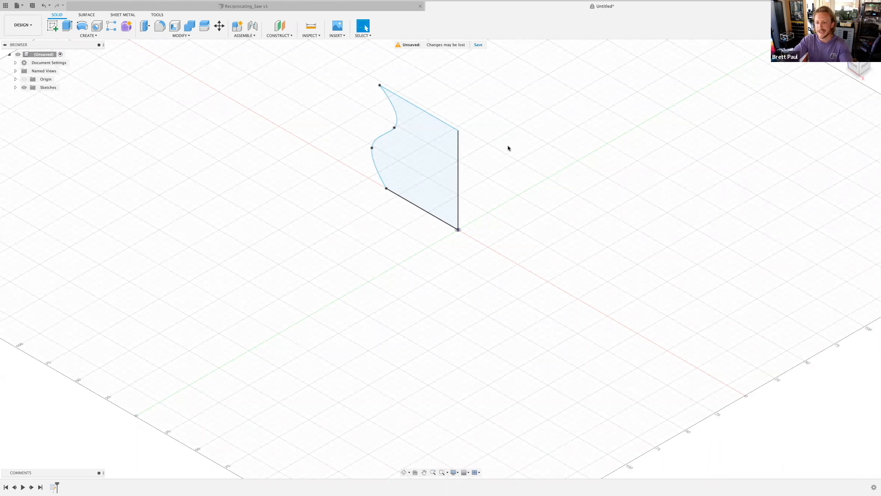
- Orbit around the finished sketch profile to inspect it in 3D
key("F4")
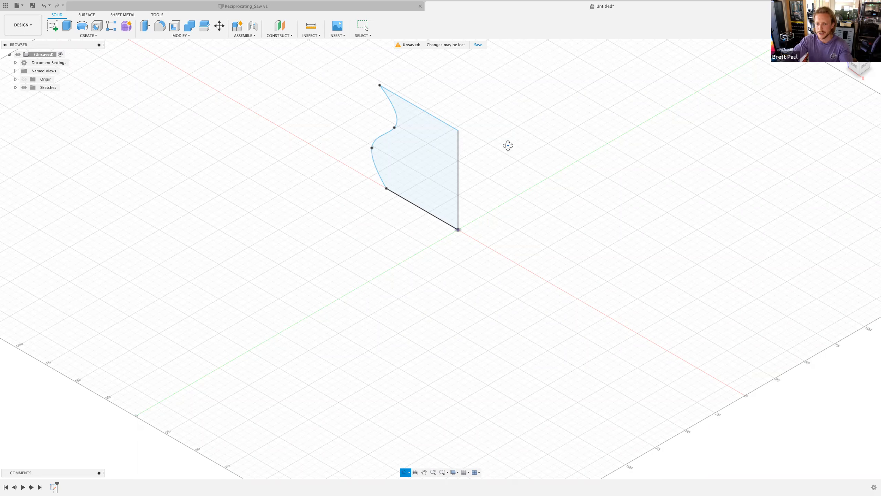
mouse_move(514, 138)
left_mouse_down()
mouse_move(524, 139)
mouse_move(514, 142)
left_mouse_up()
key("Escape")
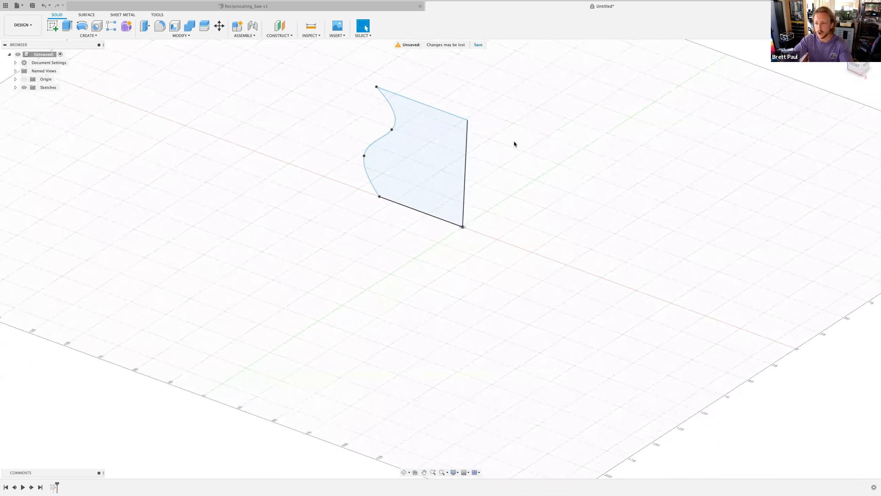
middle_click_drag(514, 141, 517, 139, "shift")
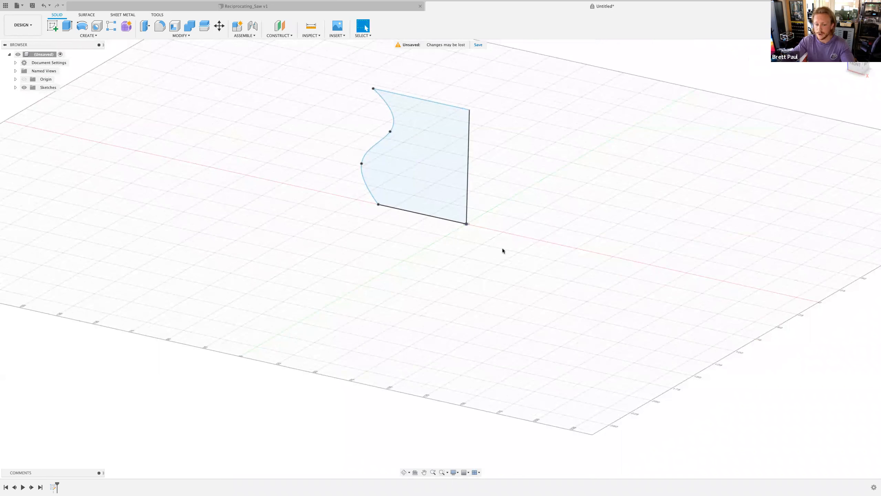
left_click(404, 473)
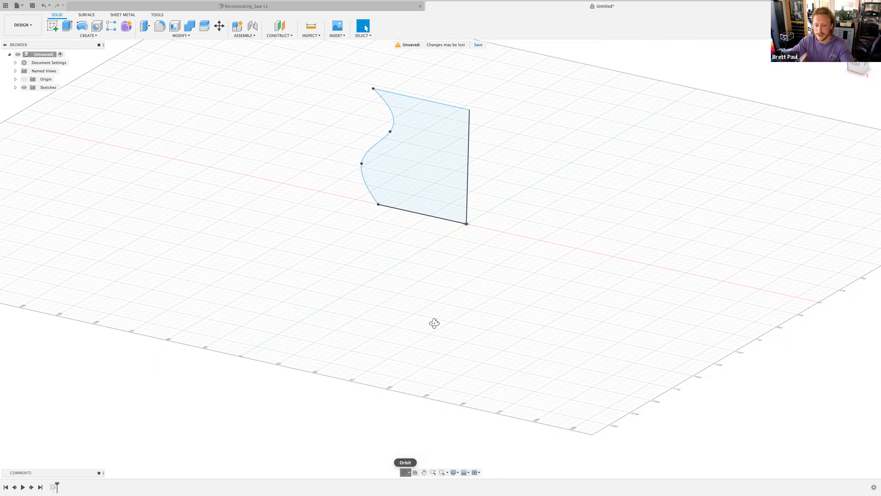
mouse_move(460, 257)
left_mouse_down()
mouse_move(469, 271)
mouse_move(485, 250)
mouse_move(473, 255)
left_mouse_up()
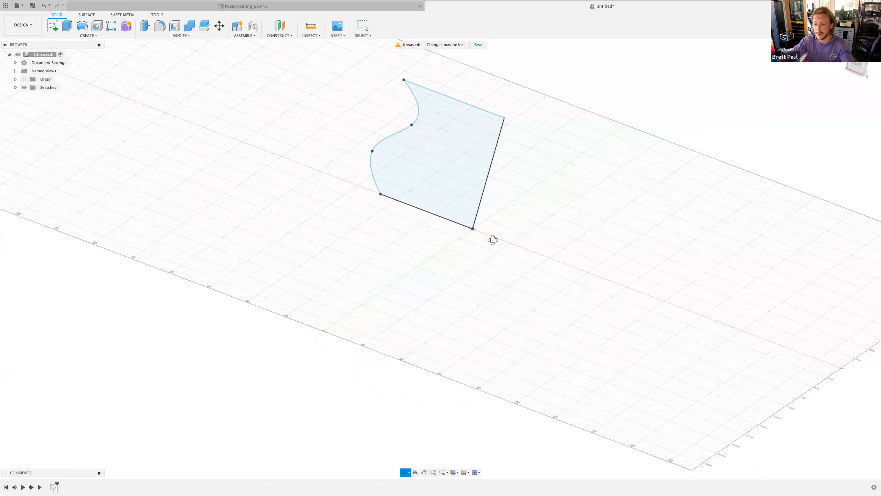
mouse_move(496, 256)
left_mouse_down()
mouse_move(489, 286)
mouse_move(487, 278)
left_mouse_up()
key("Escape")
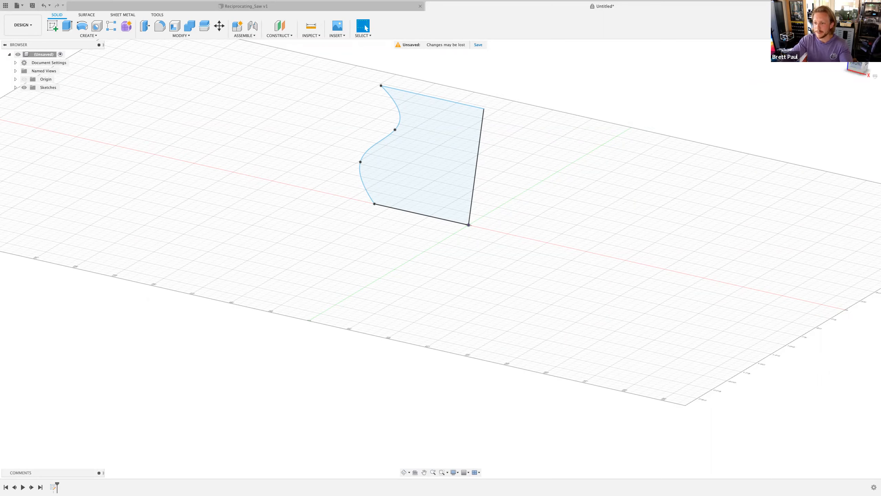
- Switch between the home, top and front standard views to inspect the profile
left_click(867, 64)
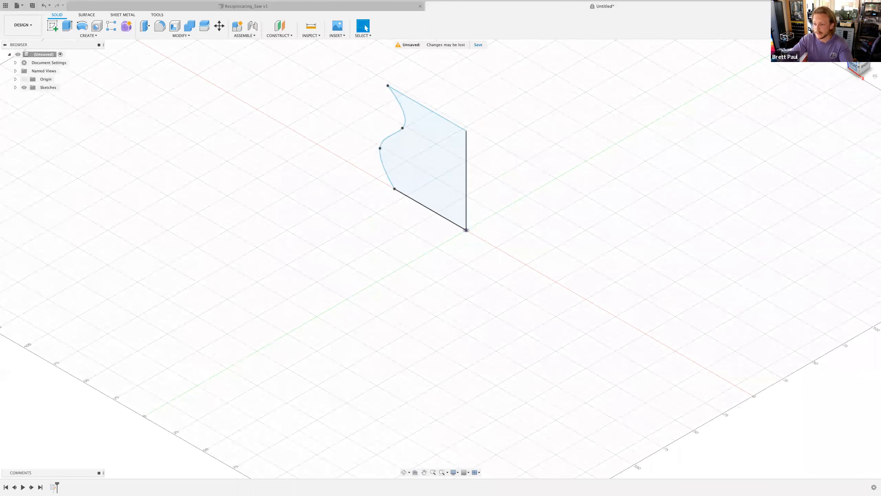
left_click(856, 67)
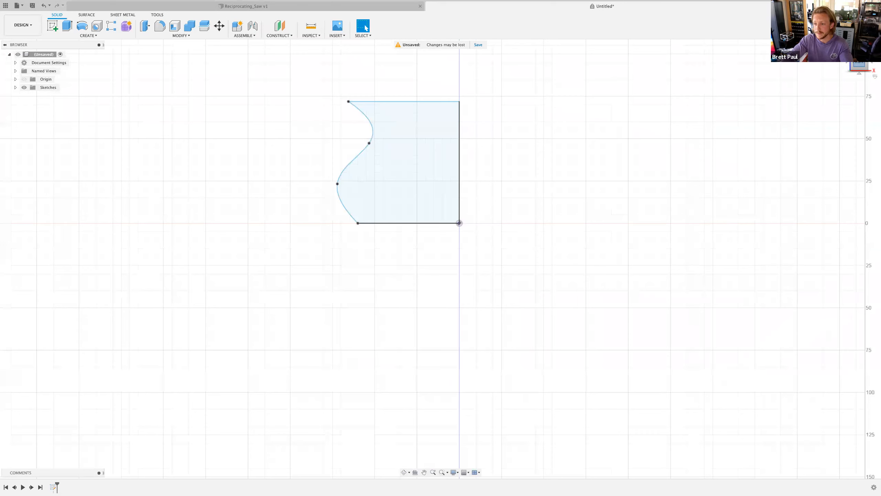
left_click(868, 54)
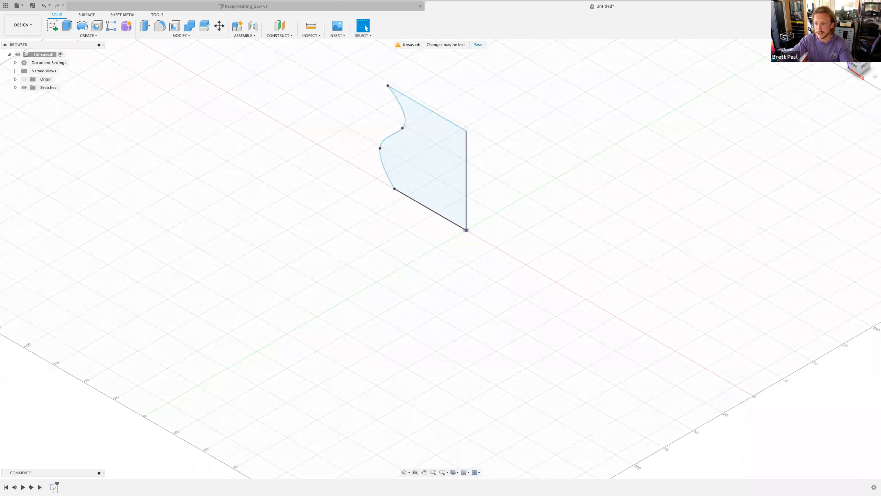
left_click(854, 59)
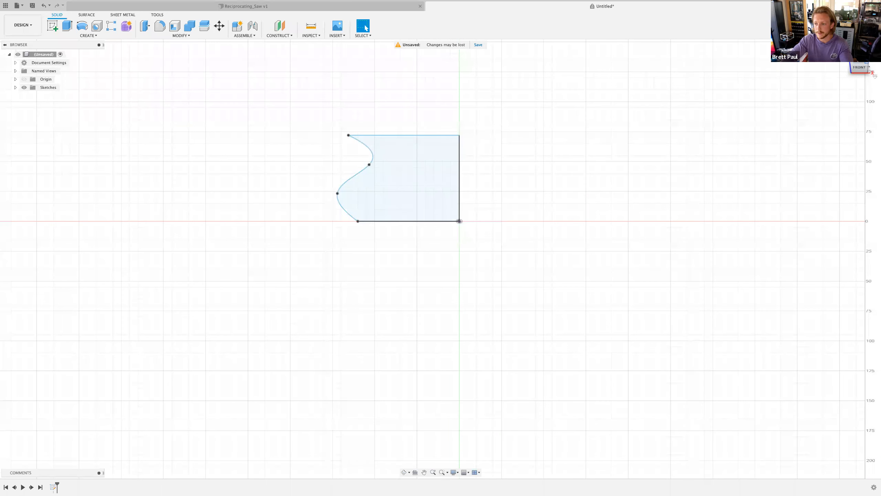
left_click(868, 55)
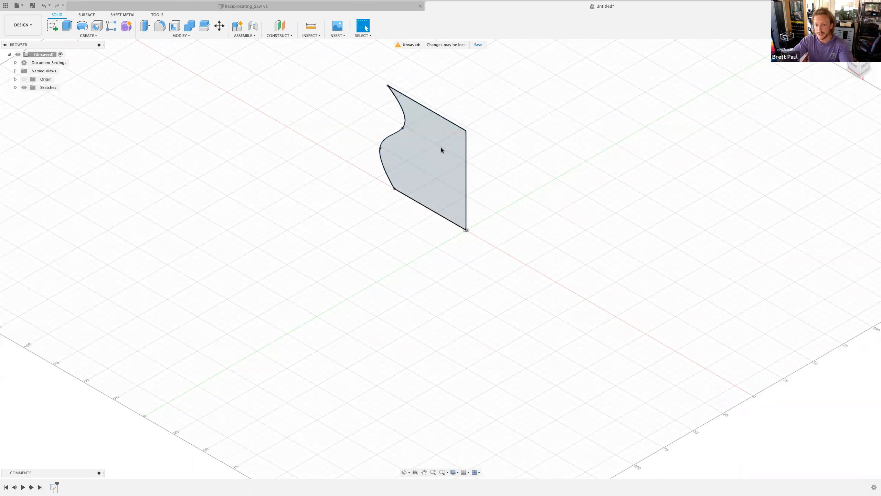
- Start a Revolve with the sketch profile selected
left_click(461, 145)
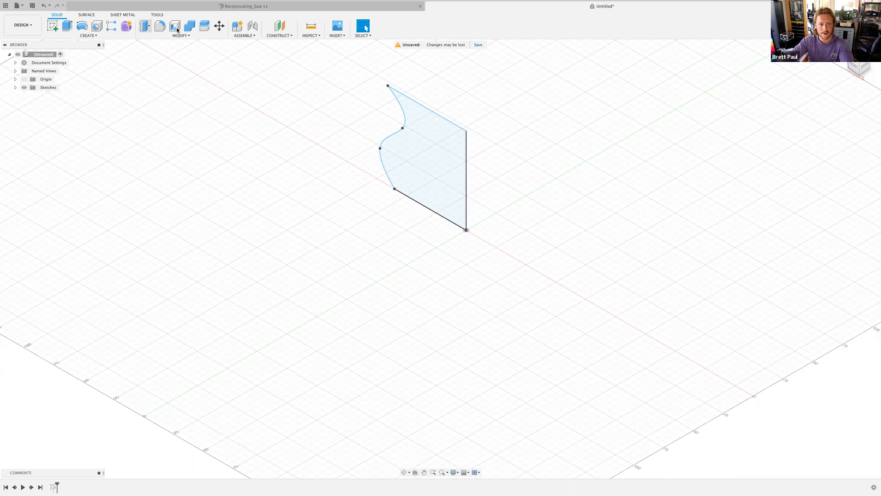
left_click(84, 35)
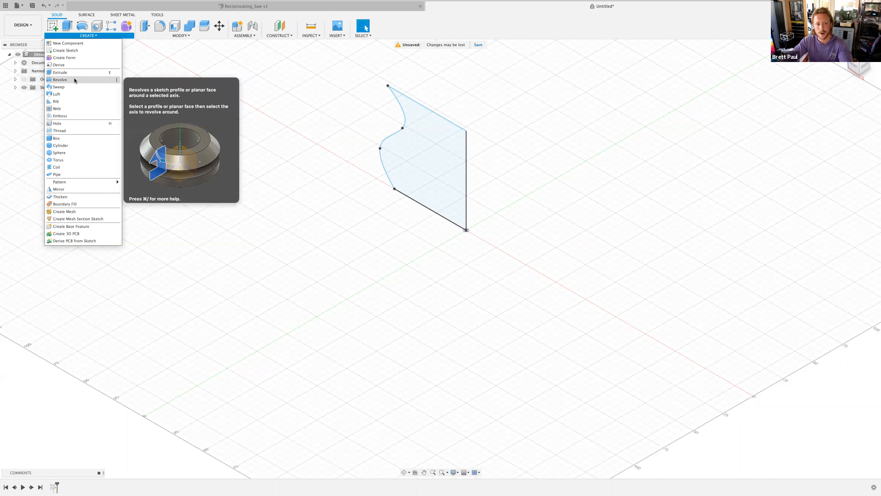
left_click(83, 25)
left_click_drag(831, 86, 604, 89)
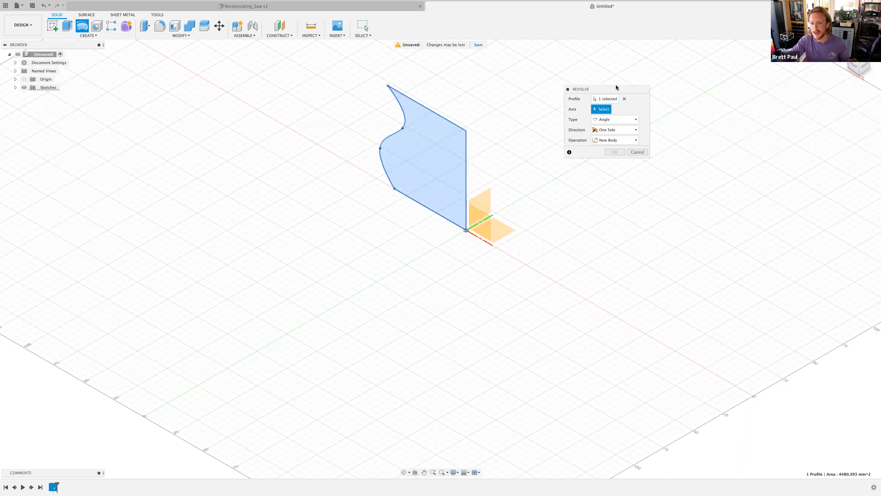
left_click_drag(615, 89, 608, 90)
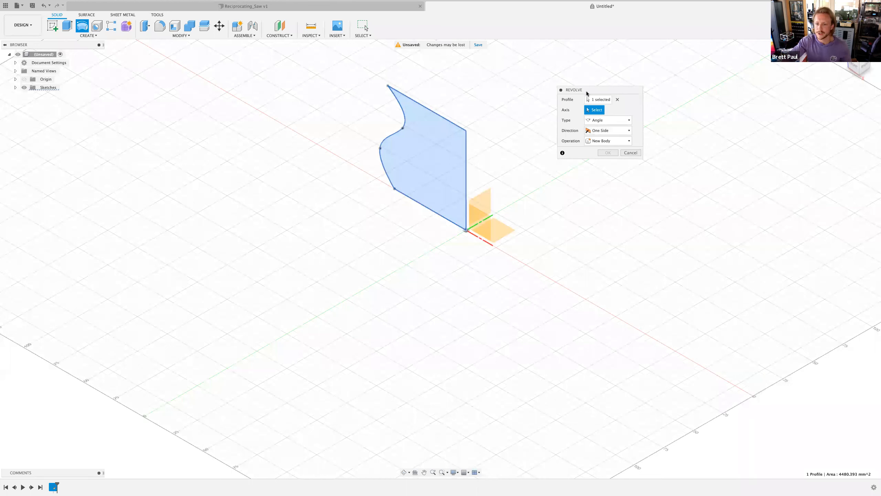
- Set the vertical edge line of the sketch as the revolve axis and reselect the profile
left_click(596, 100)
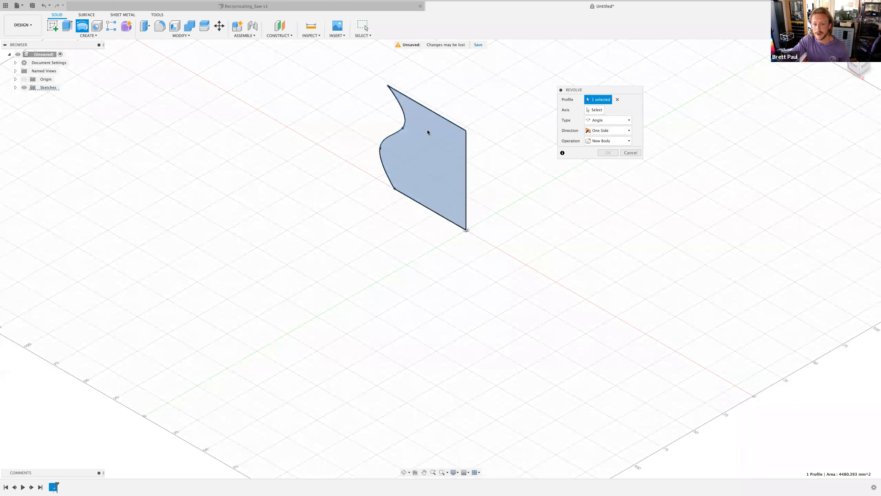
left_click(422, 141)
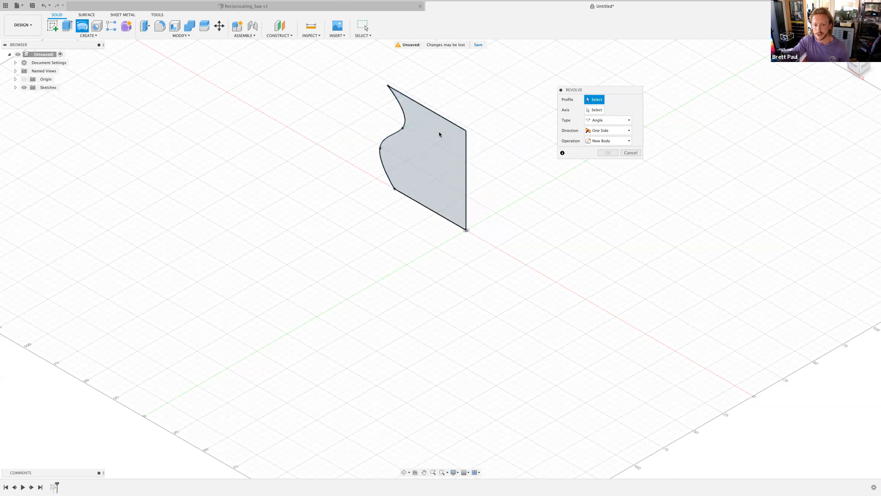
left_click(16, 88)
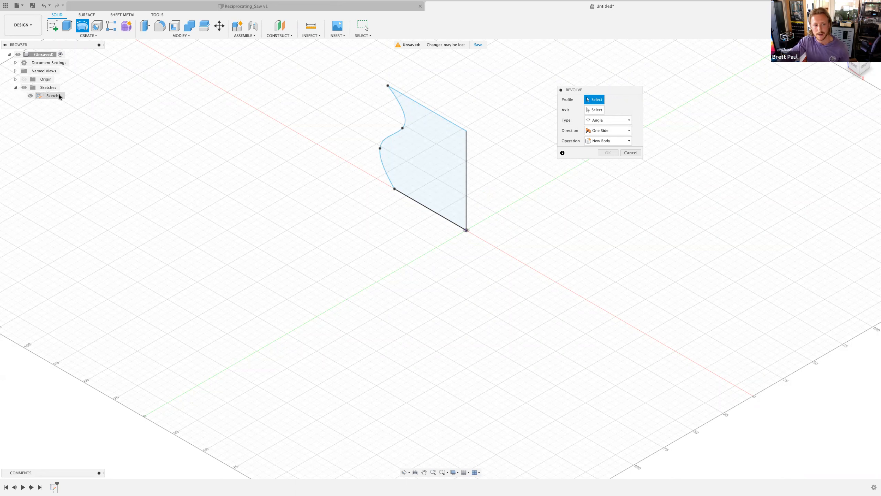
left_click(52, 97)
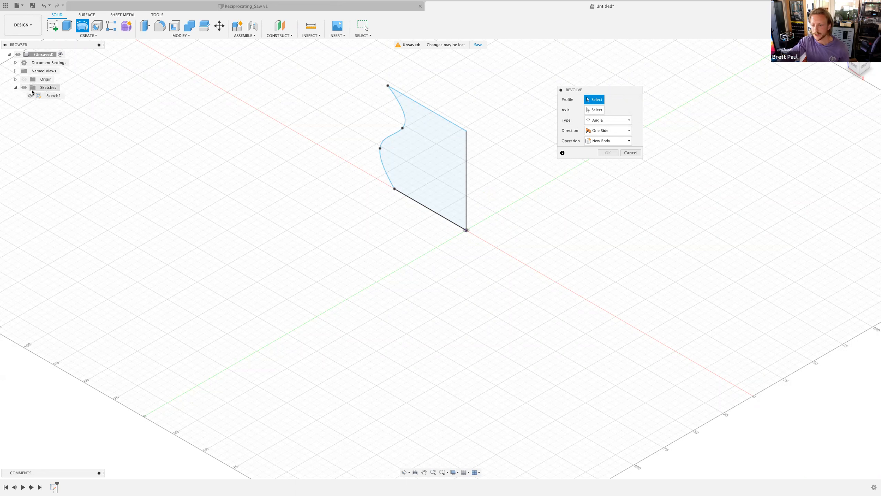
left_click(594, 110)
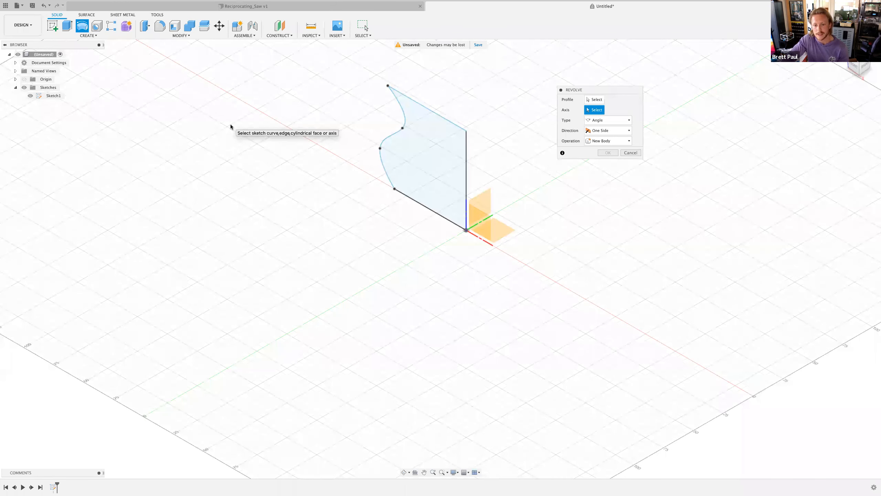
left_click(467, 146)
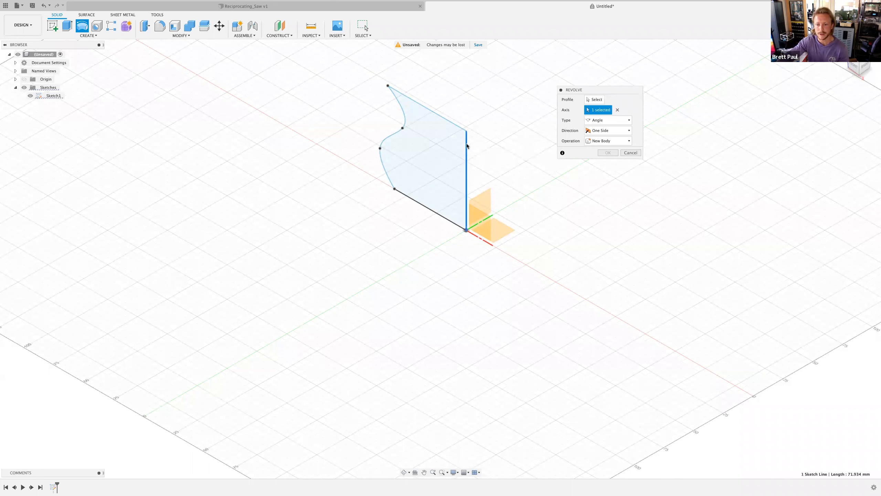
left_click(15, 79)
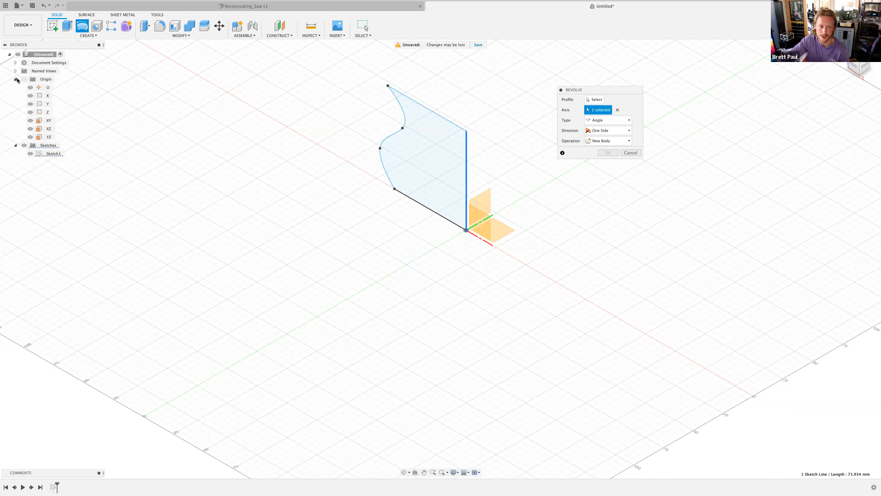
left_click(589, 101)
left_click(441, 155)
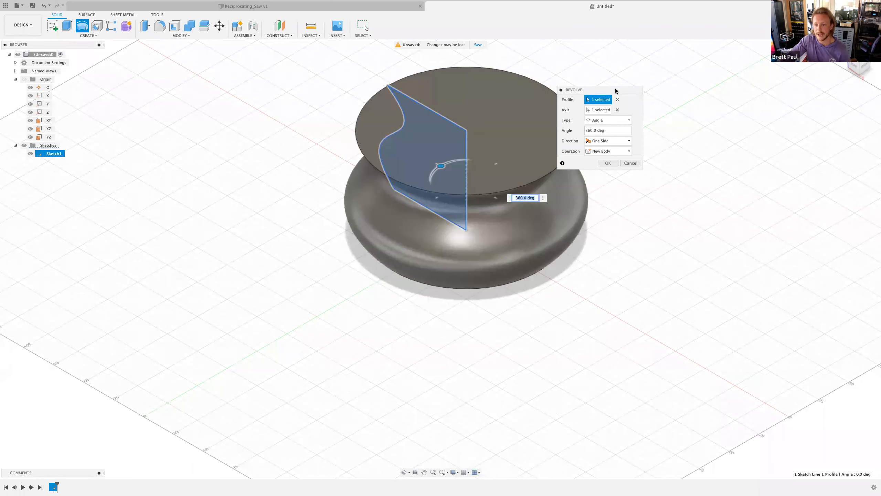
- Preview a 180 deg revolve angle, then set the angle to 360 deg and confirm the revolve
left_click_drag(628, 87, 641, 84)
left_click_drag(620, 128, 579, 129)
type("180")
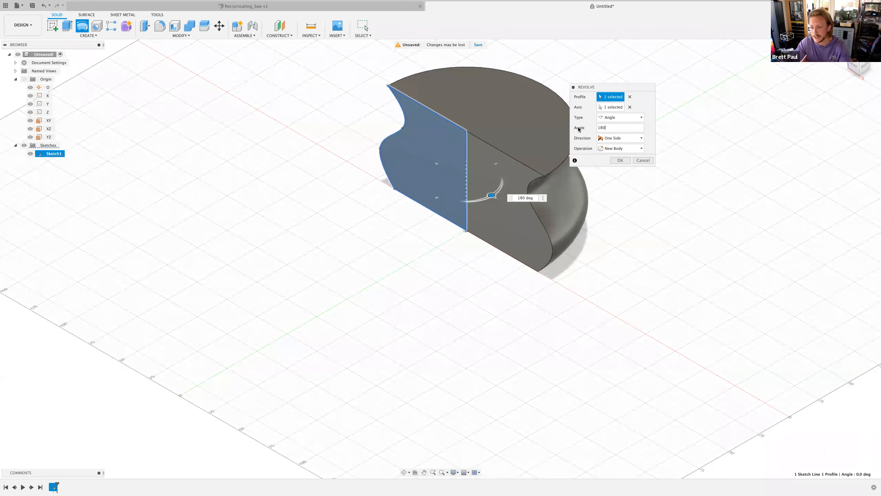
left_click_drag(606, 127, 590, 125)
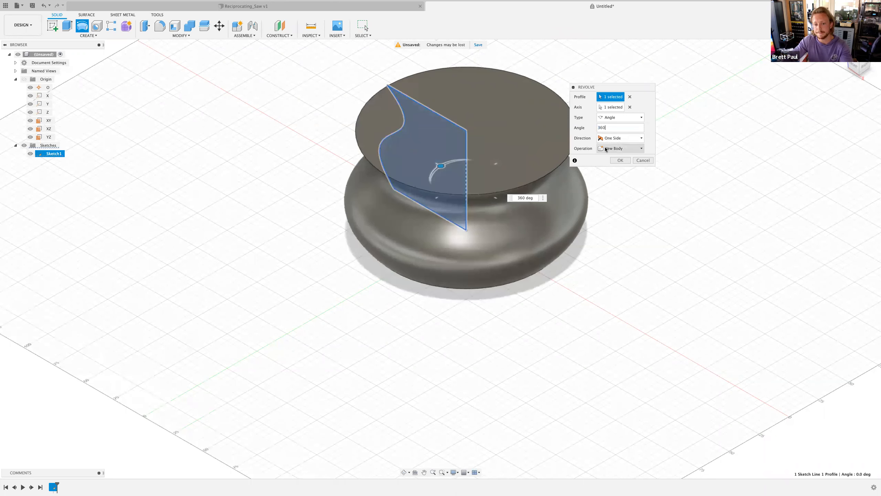
left_click(617, 161)
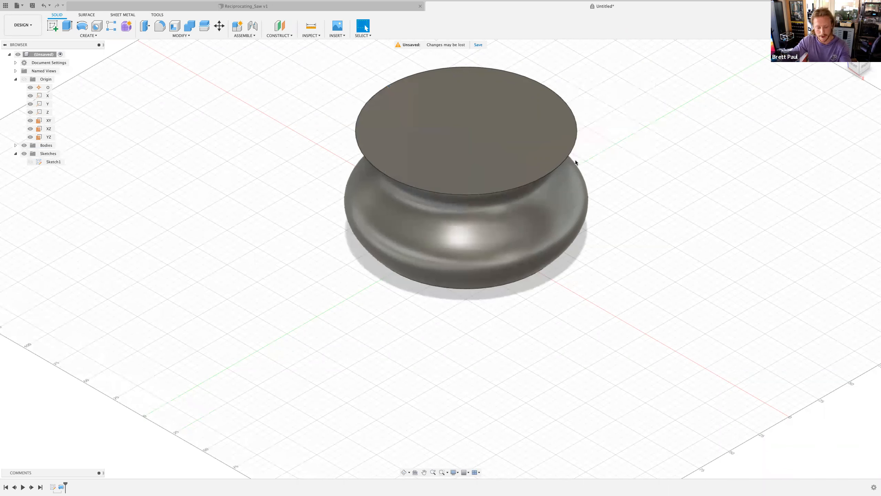
- Orbit around the revolved body and collapse the Origin folder
middle_click_drag(529, 185, 554, 183, "shift")
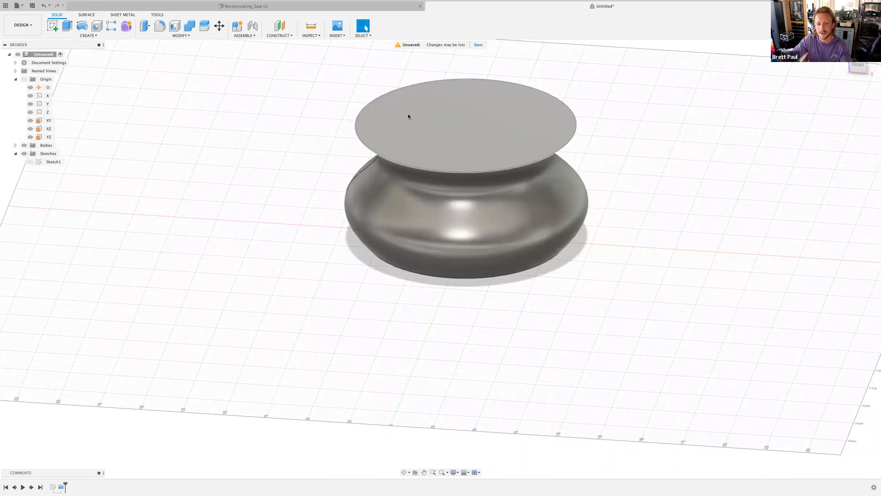
middle_click_drag(497, 171, 498, 164, "shift")
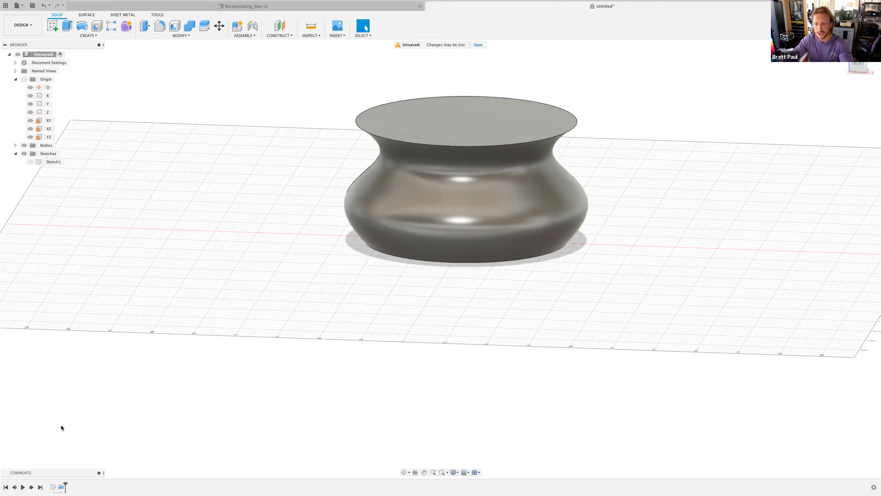
left_click(16, 79)
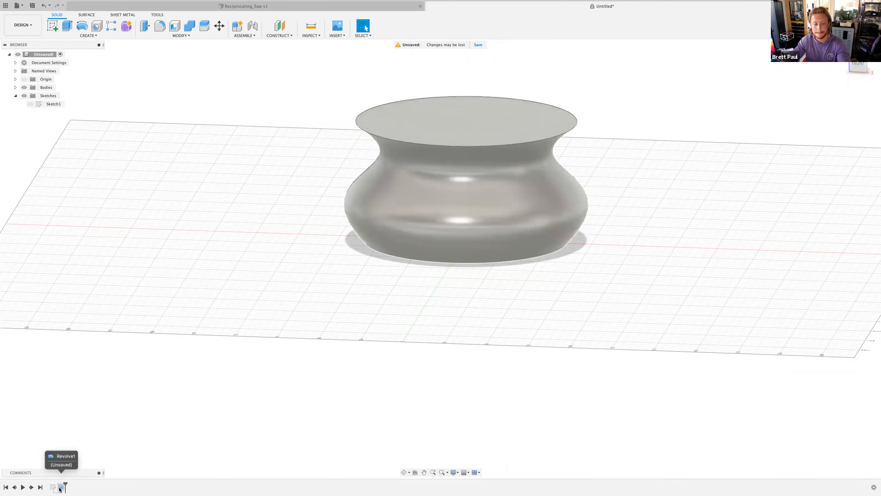
- Open the revolve's profile sketch for editing, briefly start the Dimension tool, and finish the sketch
right_click(60, 488)
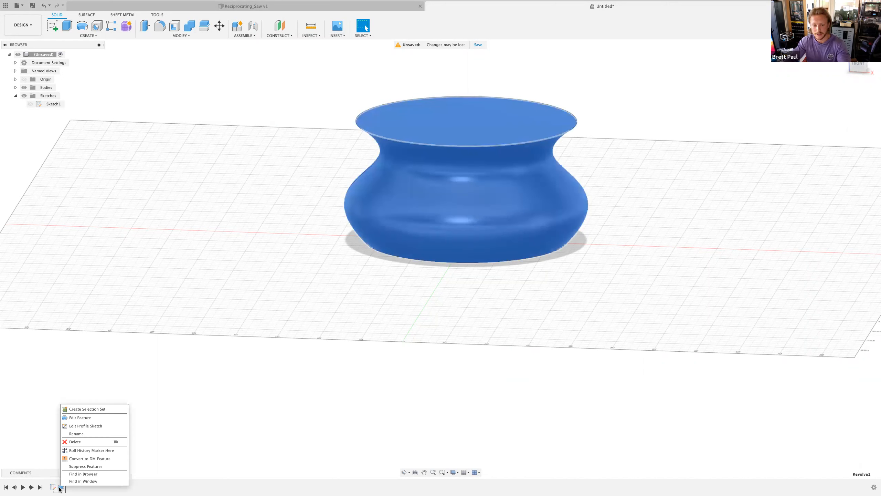
left_click(83, 425)
scroll(394, 162, "up", 3)
middle_click_drag(299, 152, 281, 187)
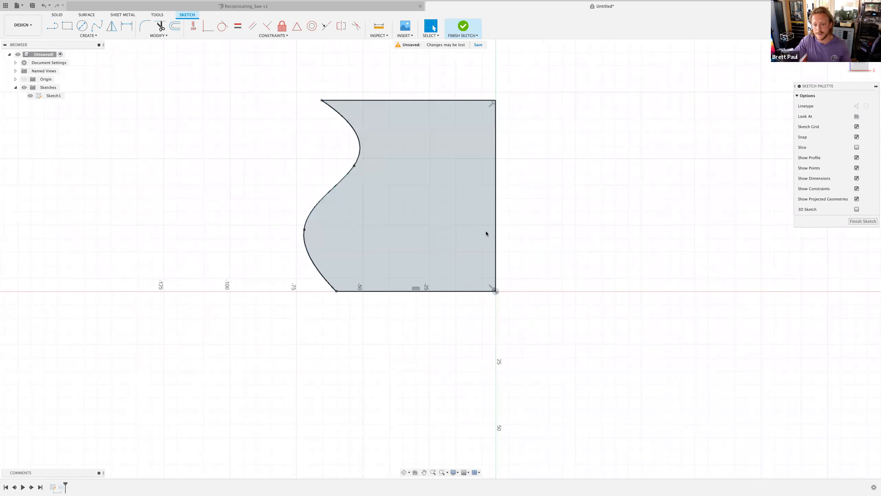
left_click(122, 27)
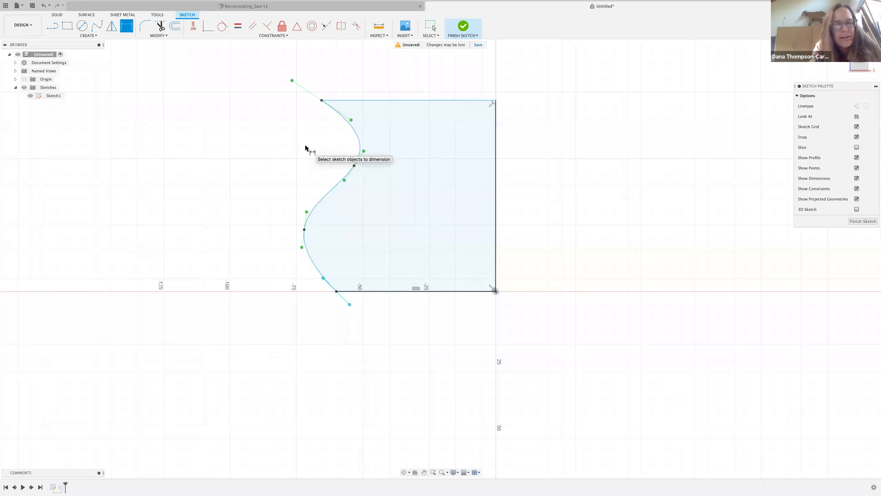
key("Escape")
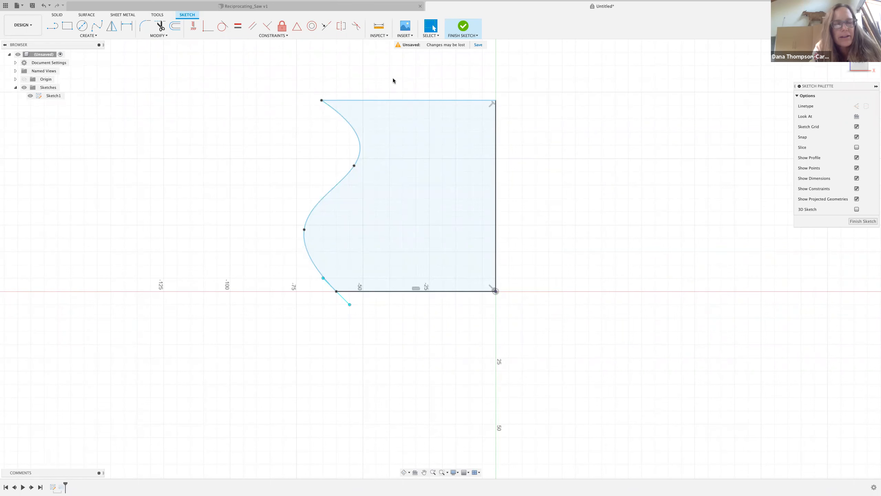
left_click(463, 26)
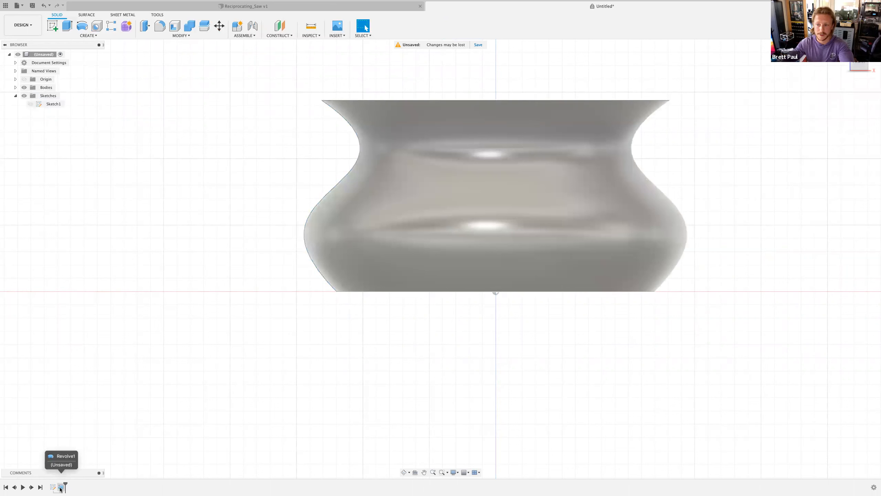
- Open the revolve's profile sketch for editing again
left_click(61, 488)
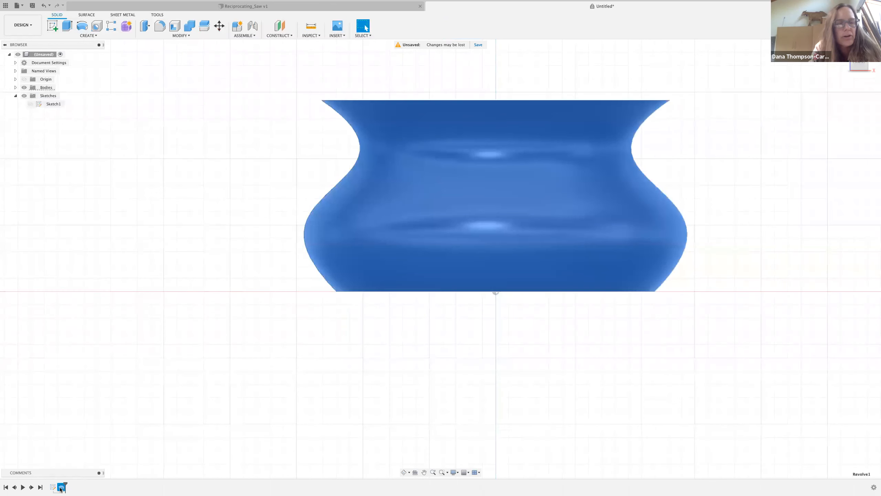
right_click(60, 487)
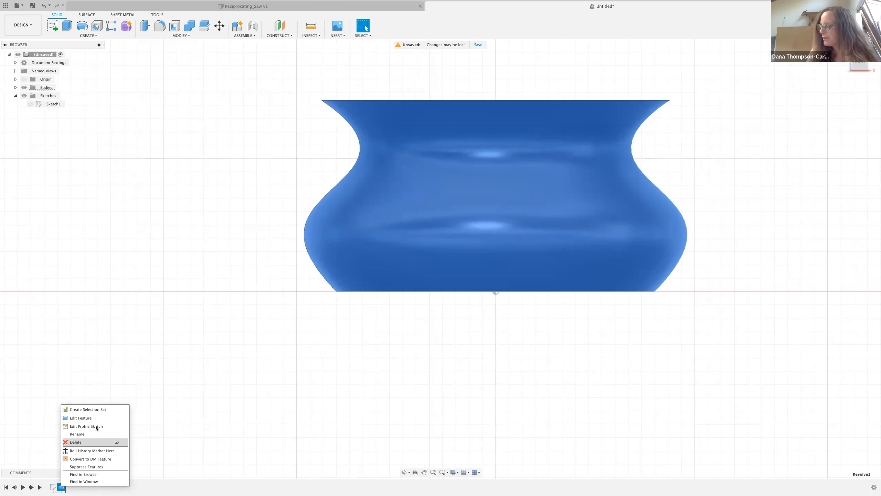
left_click(96, 426)
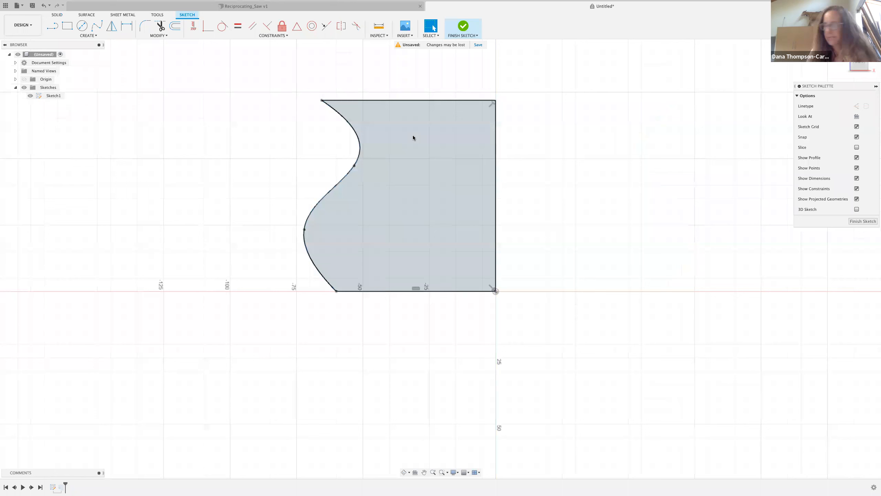
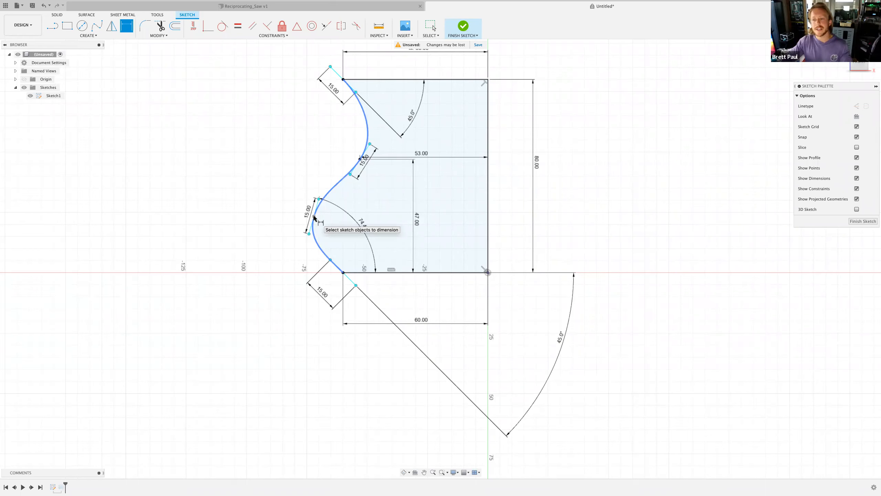
- Dimension the horizontal distance from the spline's lower fit point to the profile's vertical axis edge
left_click(314, 216)
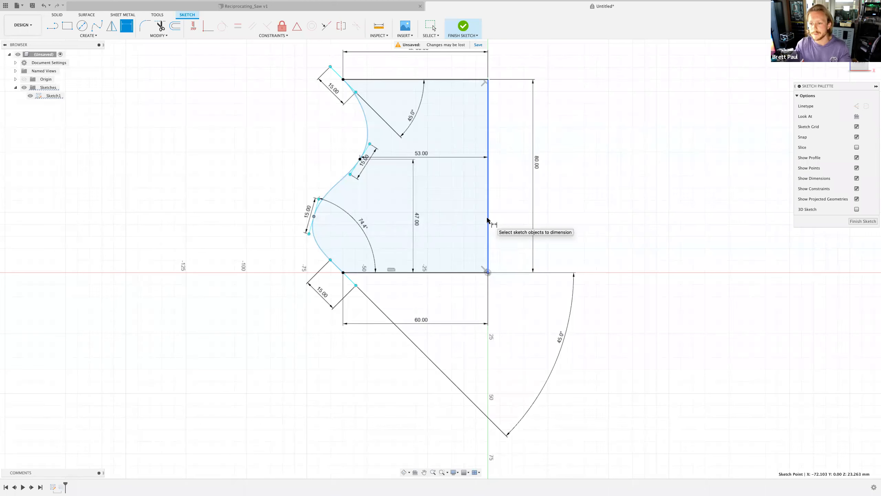
left_click(488, 220)
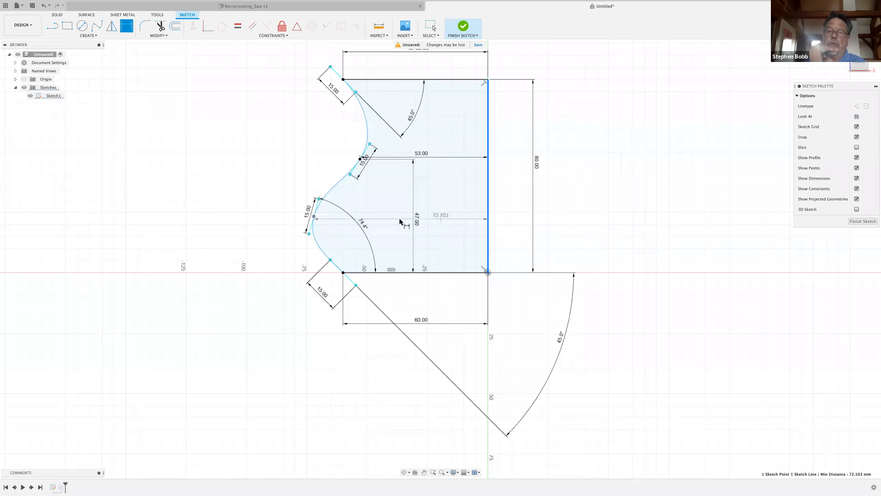
left_click(395, 220)
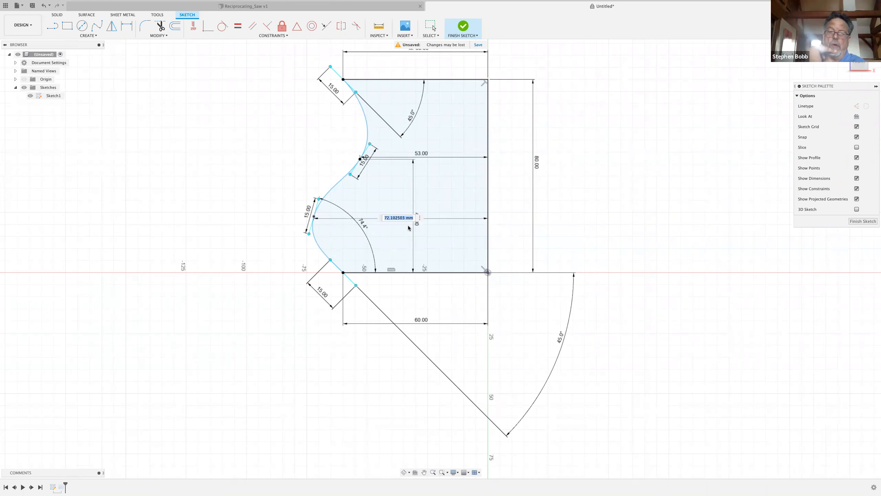
key("Return")
- Dimension the height of the same spline fit point above the base line
left_click(365, 274)
left_click(352, 239)
key("Return")
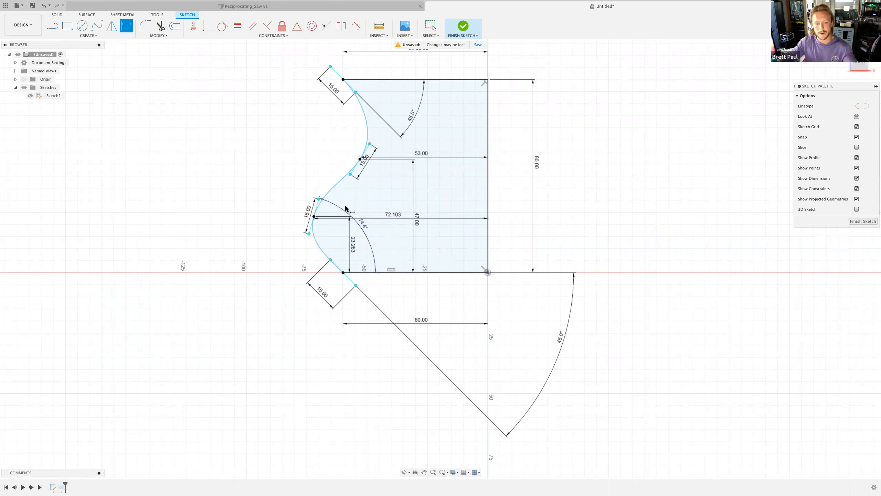
left_click(343, 80)
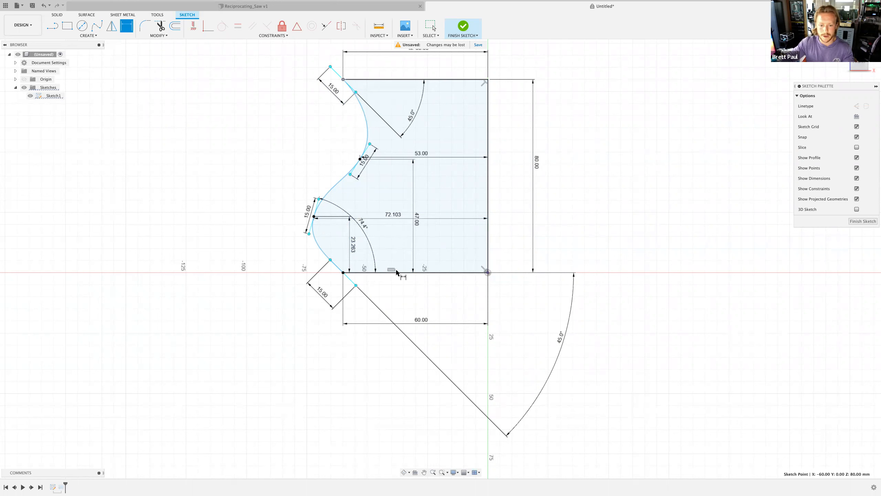
key("Escape")
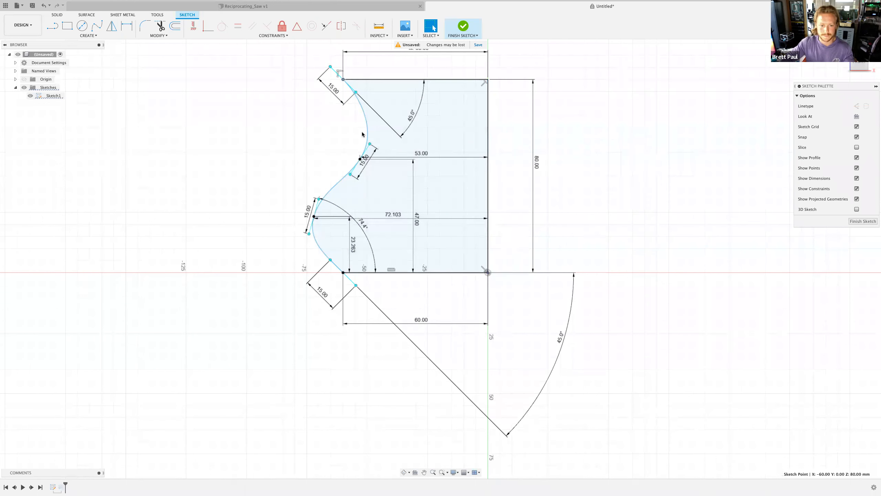
- Dimension the angle between the spline's middle tangent handle and the base line
left_click(126, 26)
left_click(360, 164)
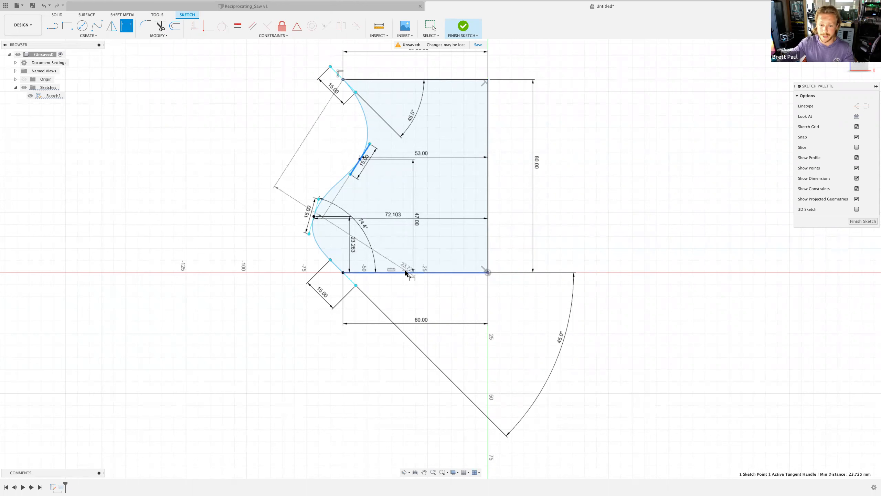
left_click(407, 273)
left_click(531, 69)
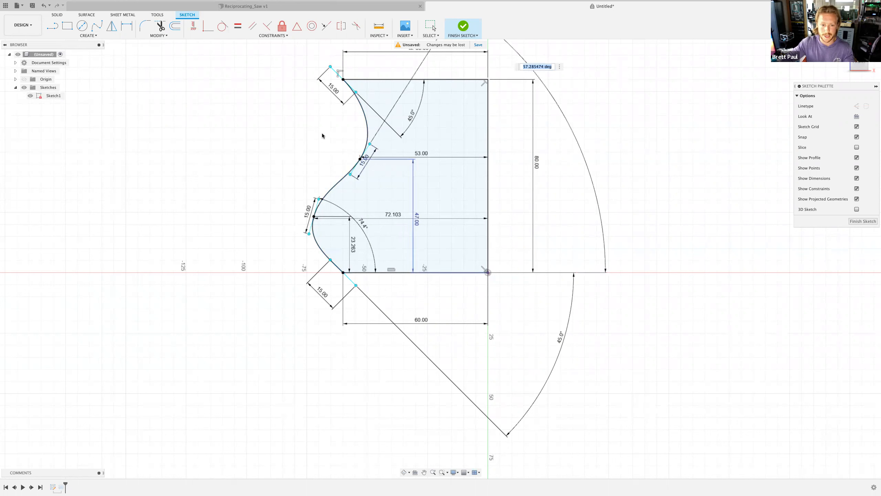
key("Return")
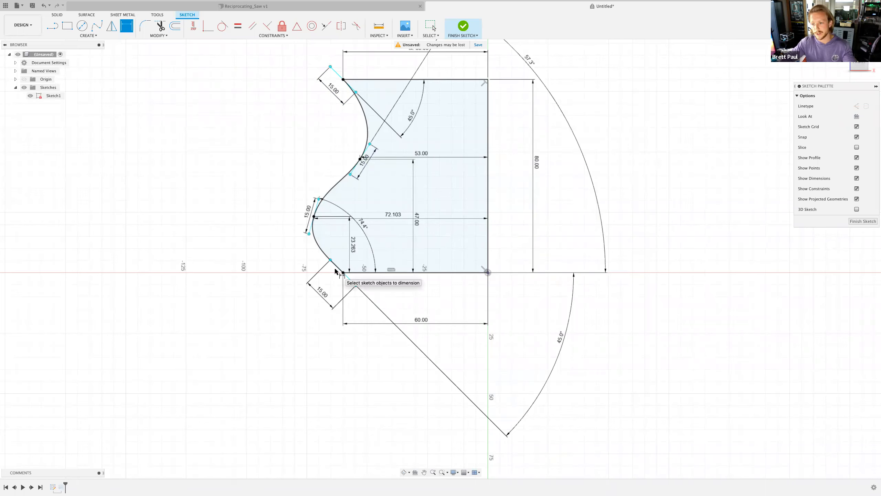
key("Escape")
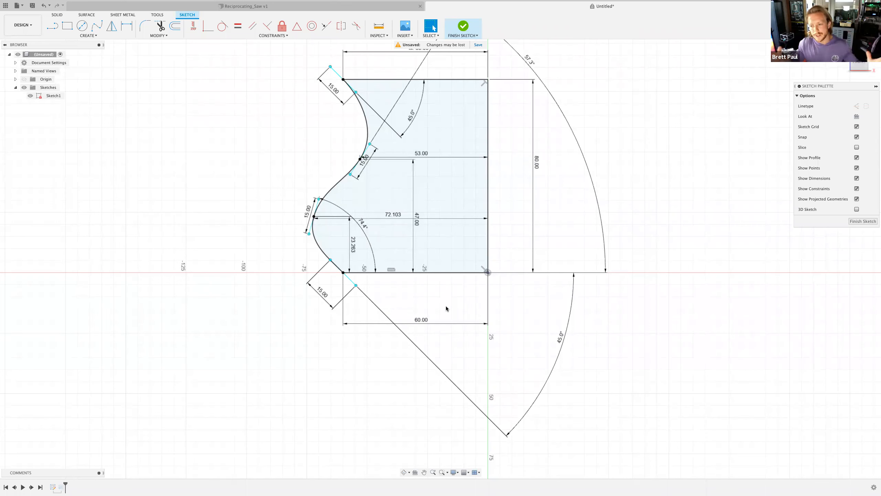
scroll(531, 205, "down", 1)
scroll(504, 173, "down", 1)
middle_click_drag(499, 196, 464, 270)
scroll(463, 271, "up", 2)
double_click(397, 388)
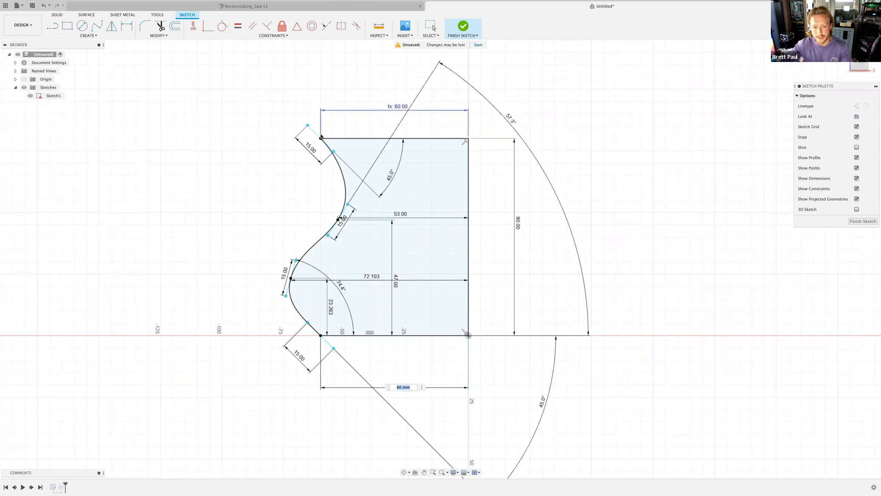
type("30")
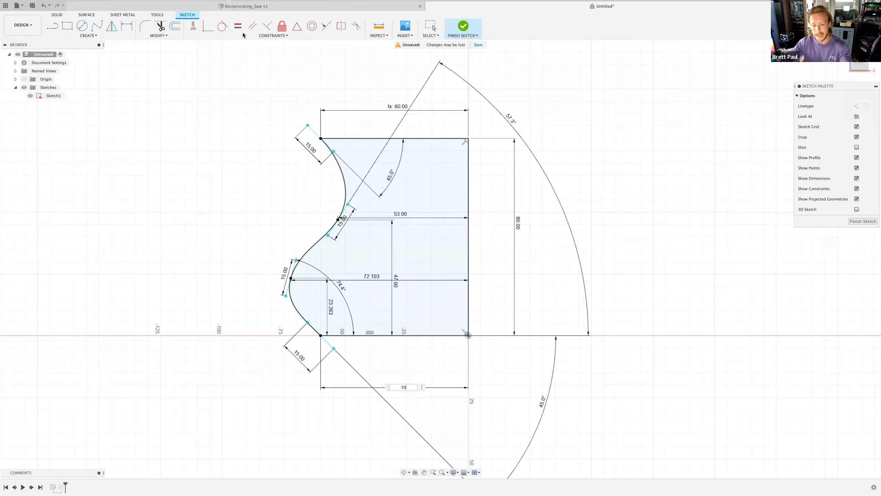
key("BackSpace")
key("BackSpace")
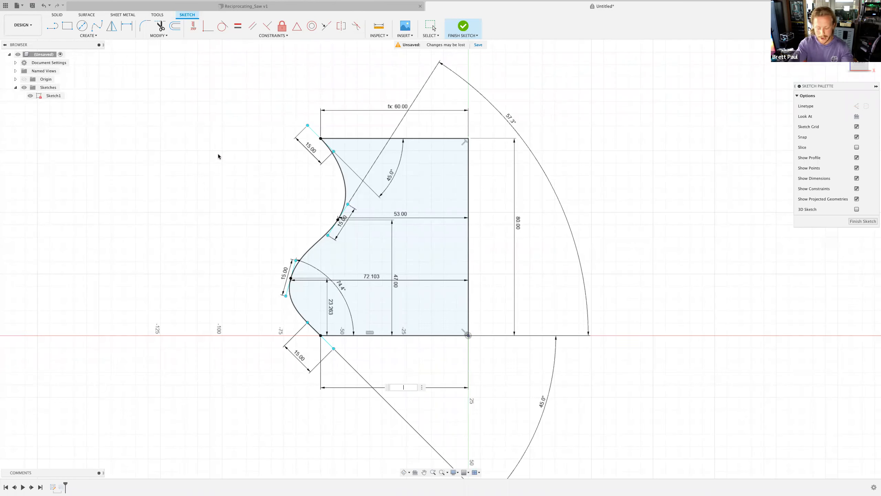
key("Return")
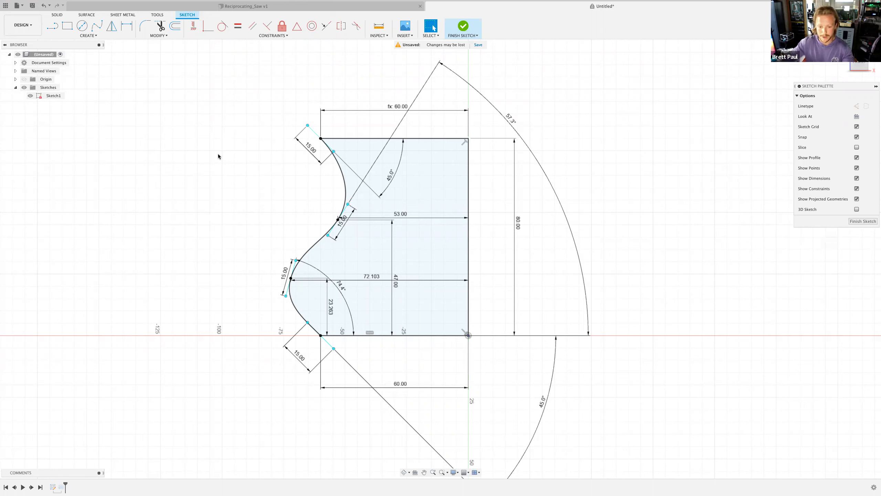
double_click(401, 110)
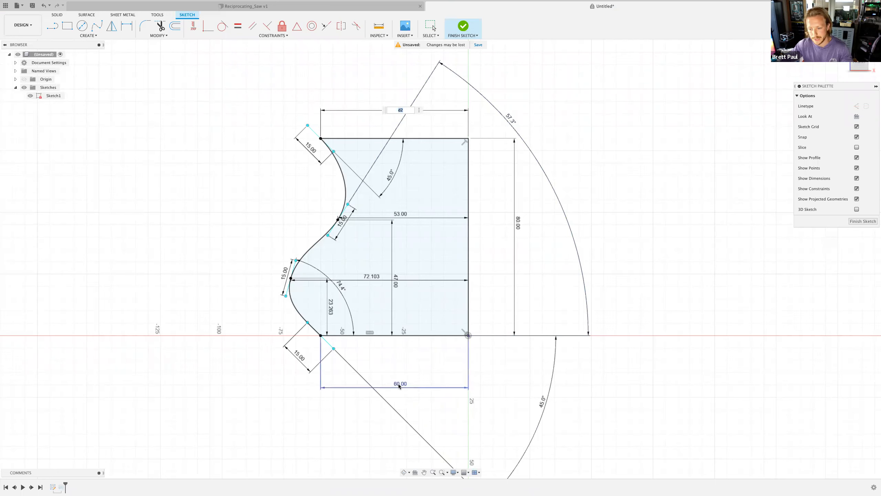
key("Return")
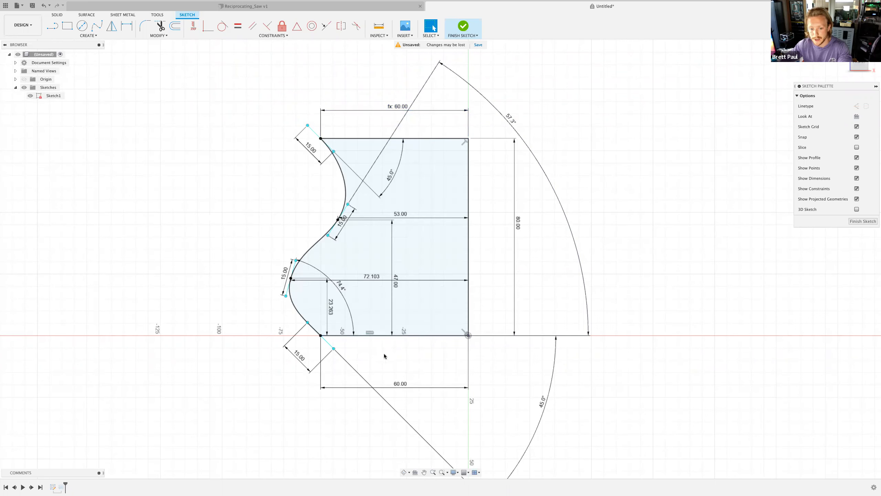
- Set the base width dimension to 30 mm, then undo that change
double_click(401, 385)
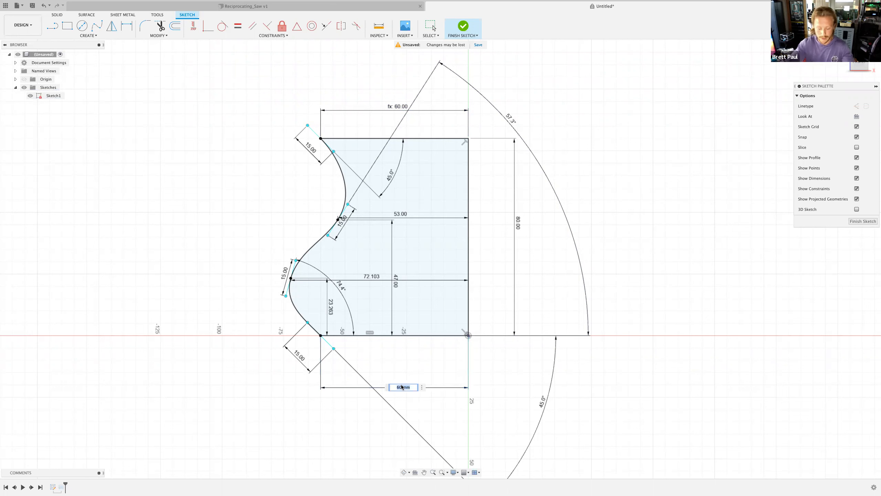
type("30")
key("Return")
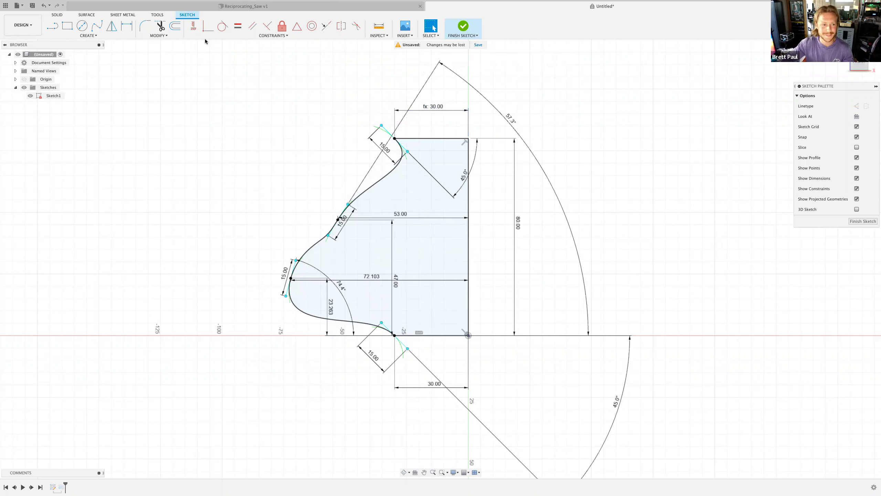
key("super+z")
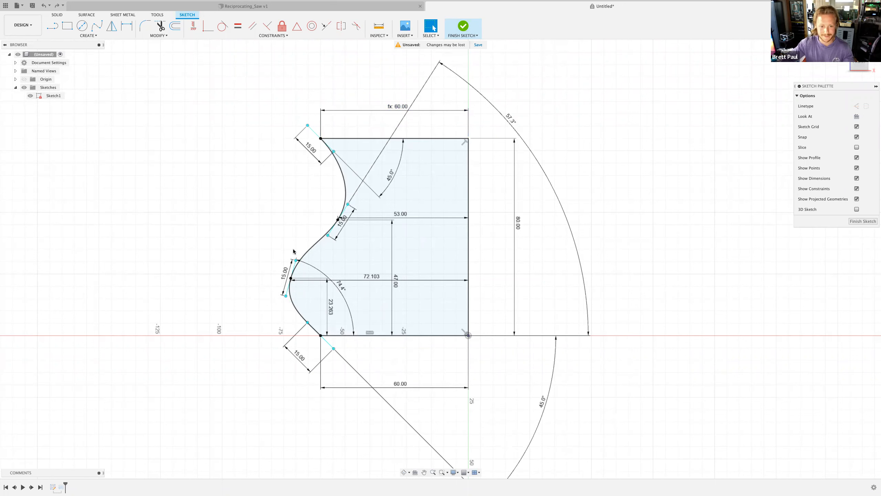
- Delete the 53, 47 and 72.103 dimensions attached to the spline's fit points
left_click(401, 217)
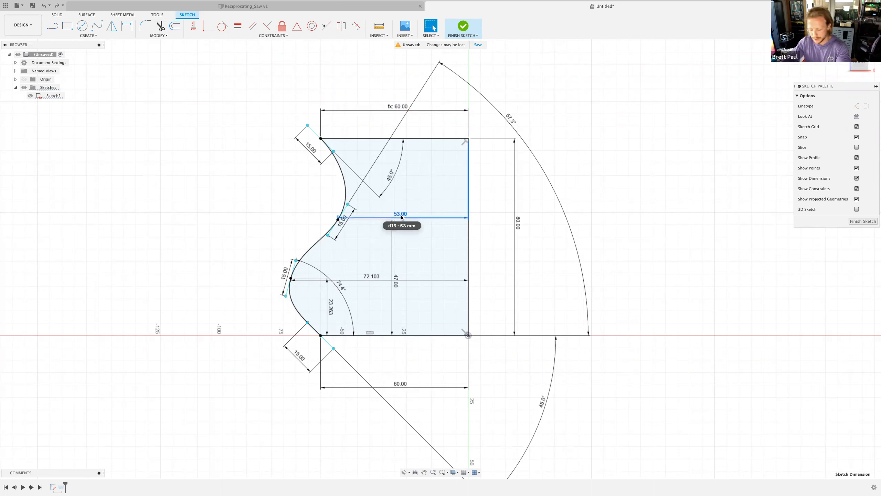
key("Delete")
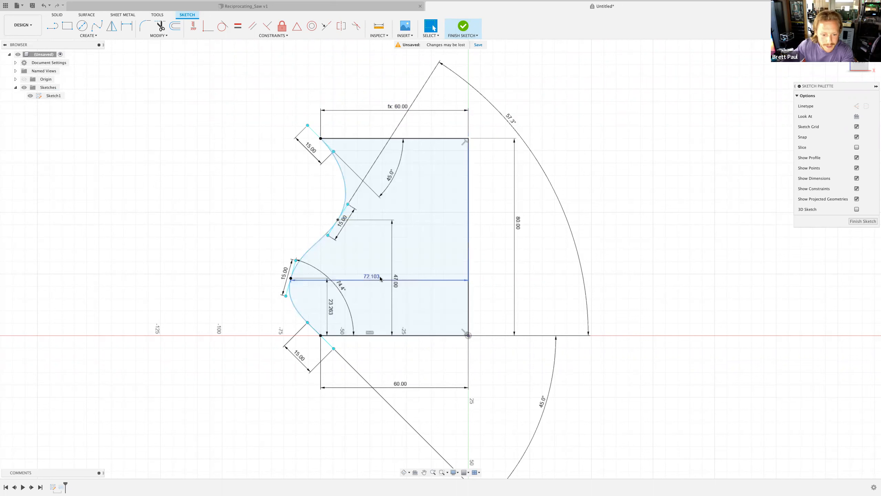
left_click(394, 276)
key("Delete")
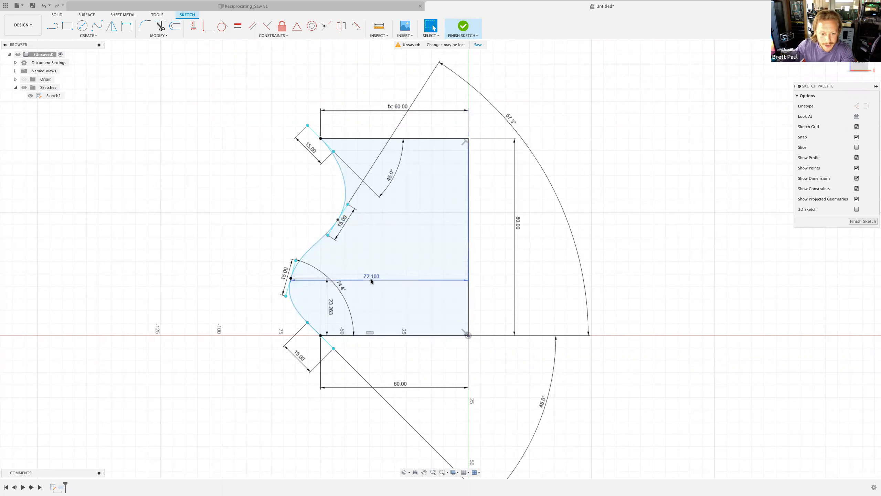
key("Delete")
- Dimension the horizontal offset between the spline's lower and middle fit points
left_click(126, 26)
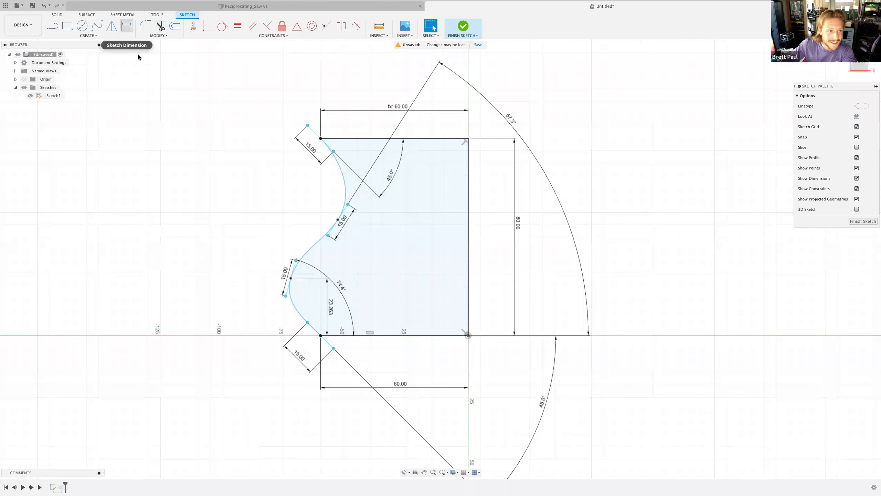
left_click(291, 279)
left_click(337, 219)
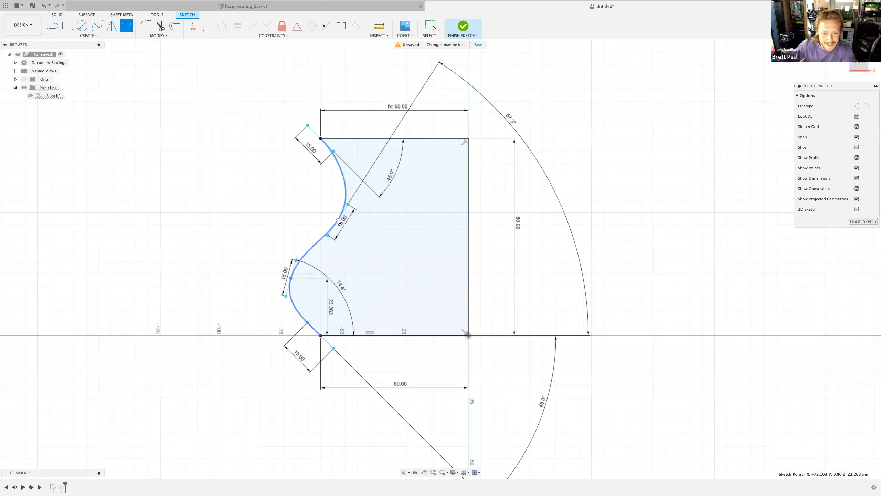
left_click(315, 69)
key("Return")
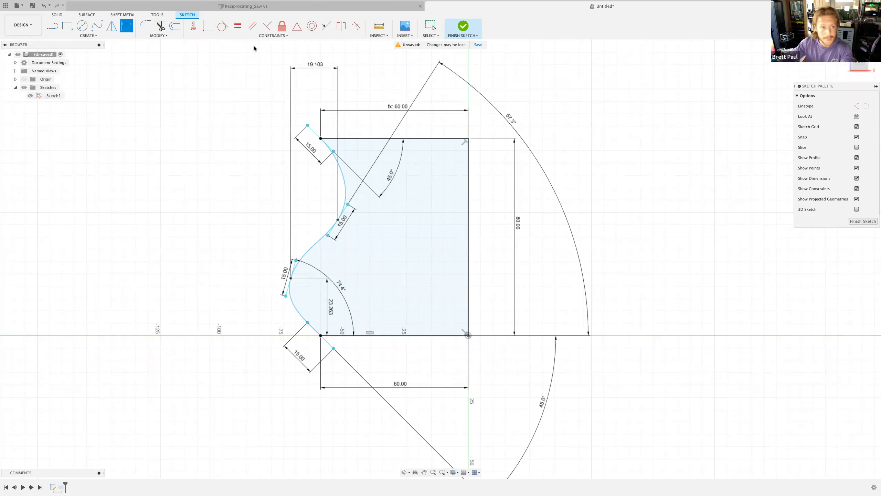
- Dimension the horizontal offset from the spline's lower fit point to the bottom corner
left_click(291, 278)
left_click(320, 335)
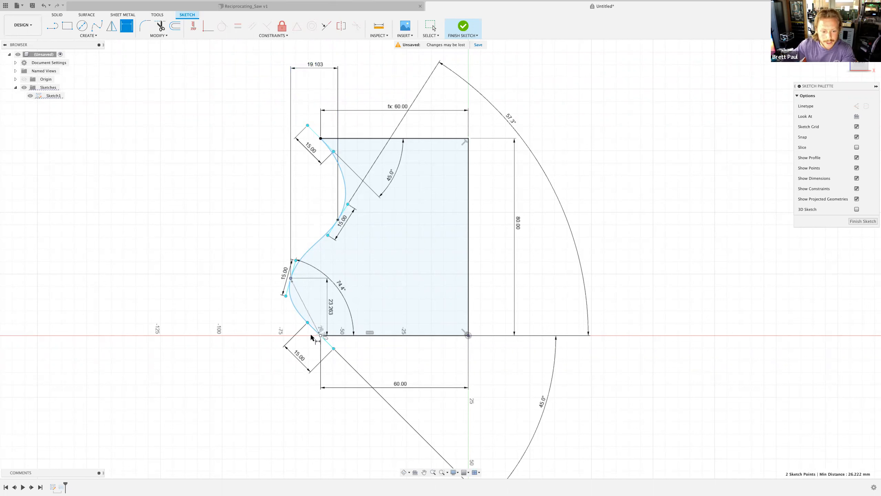
double_click(305, 412)
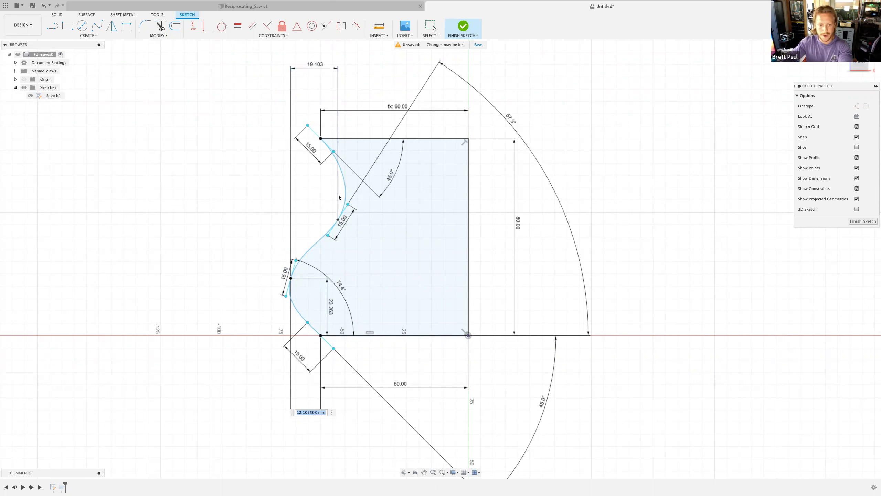
key("Return")
- Add a driven dimension between the top corner and the spline's middle fit point
left_click(321, 138)
left_click(338, 219)
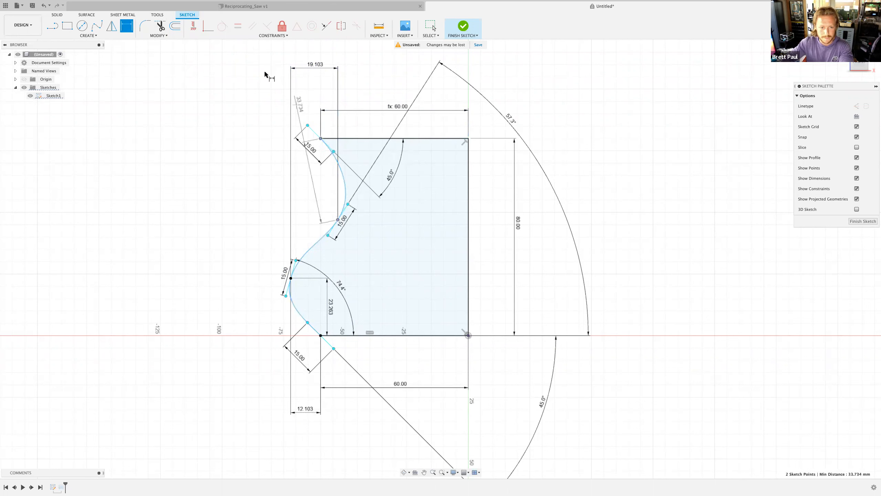
scroll(341, 81, "down", 3)
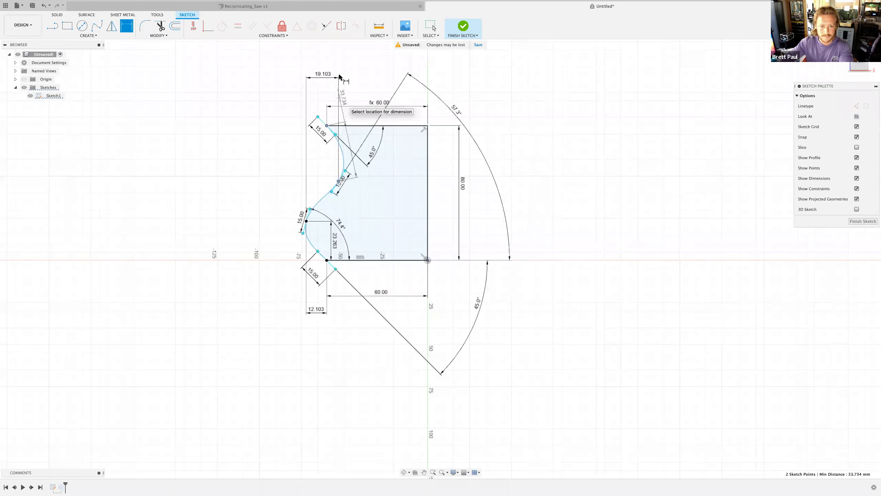
scroll(341, 78, "down", 1)
left_click(336, 45)
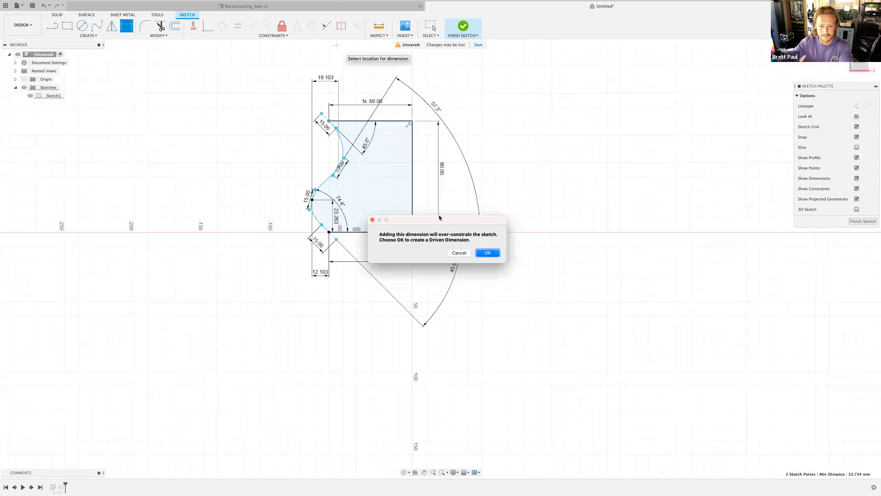
left_click(487, 253)
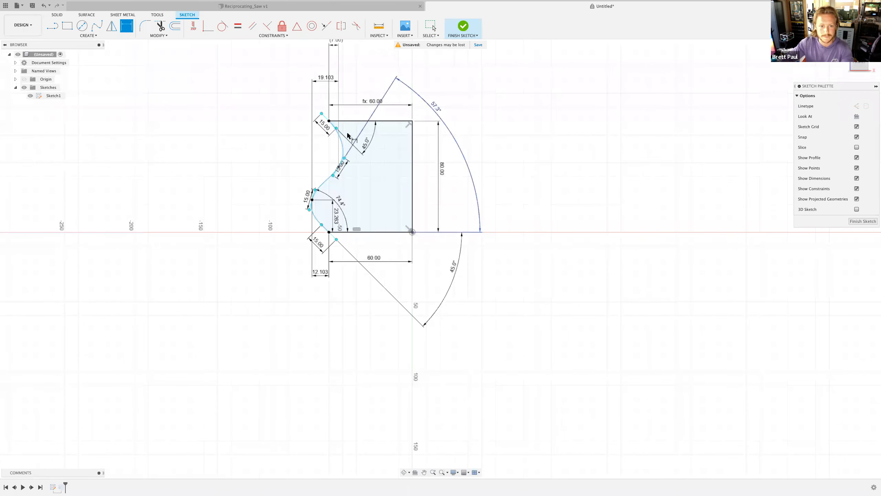
- Dimension the vertical distance between the spline's middle fit point and the top corner
scroll(337, 148, "down", 1)
scroll(337, 148, "up", 5)
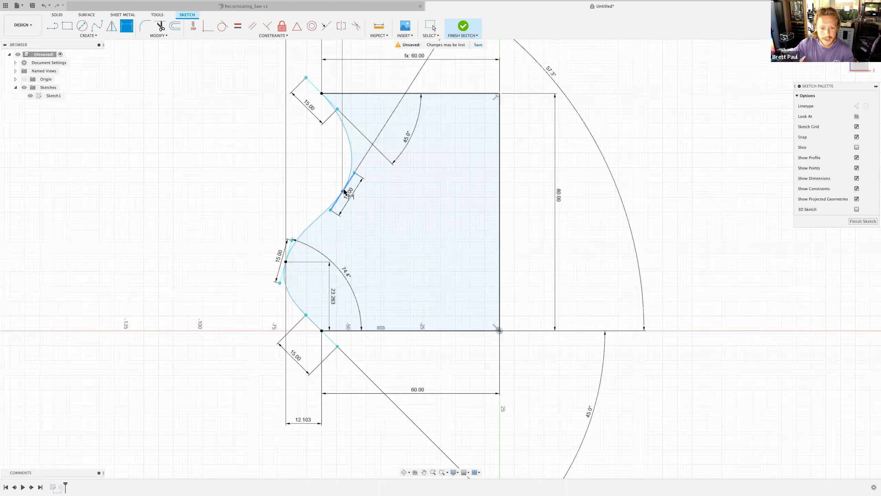
left_click(343, 191)
left_click(322, 94)
left_click(206, 141)
key("Return")
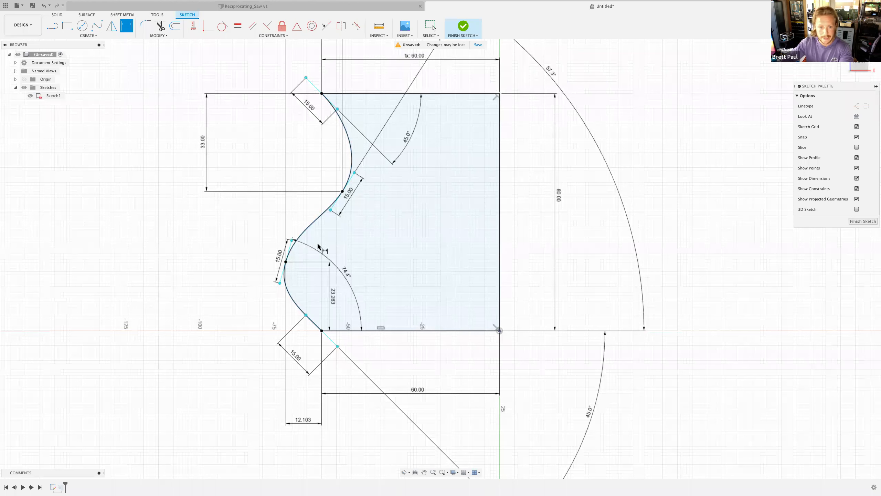
right_click(210, 204)
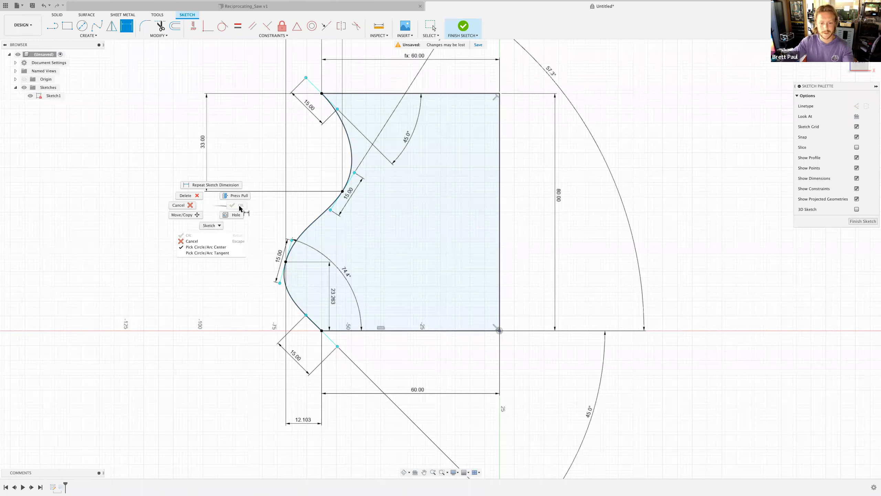
left_click(240, 208)
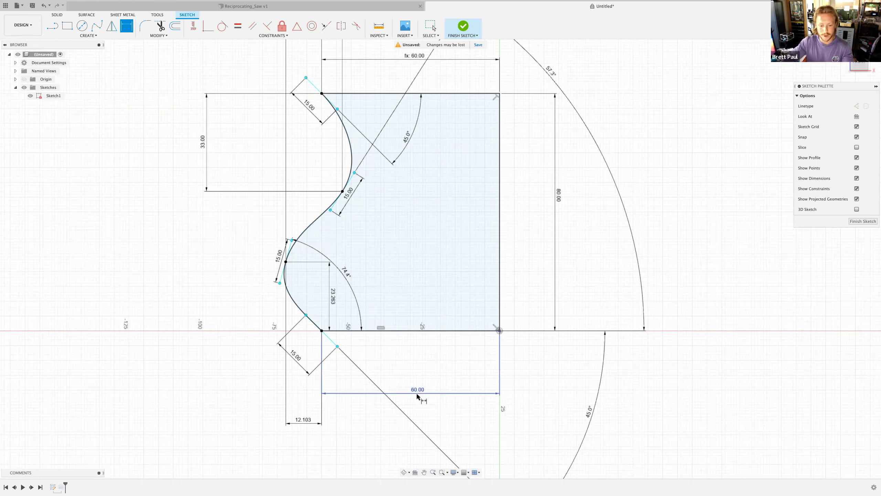
- Set the bottom horizontal width dimension to 30 mm
key("Escape")
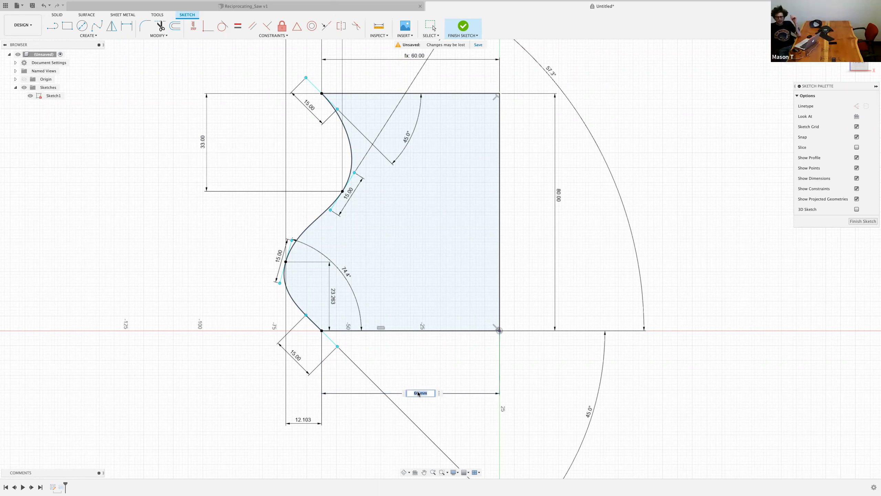
double_click(417, 391)
type("30")
key("Return")
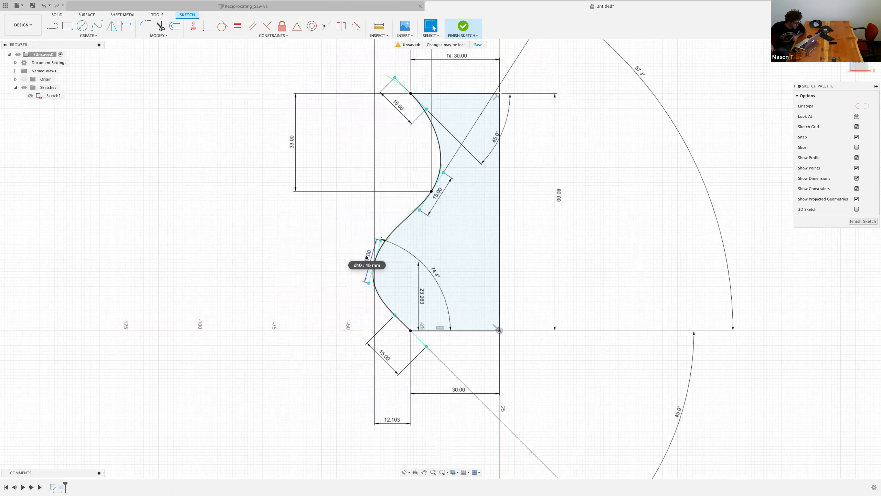
- Reposition the 45° angle dimension and the vertical 23.263 dimension so they sit clear of the profile
scroll(509, 209, "down", 3)
middle_click_drag(334, 237, 193, 270)
scroll(305, 247, "up", 2)
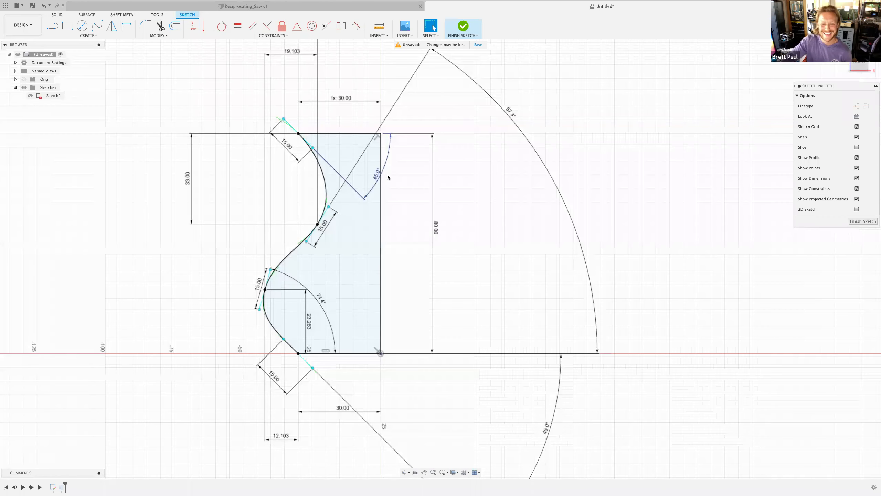
left_click_drag(378, 175, 316, 125)
left_click_drag(356, 153, 412, 174)
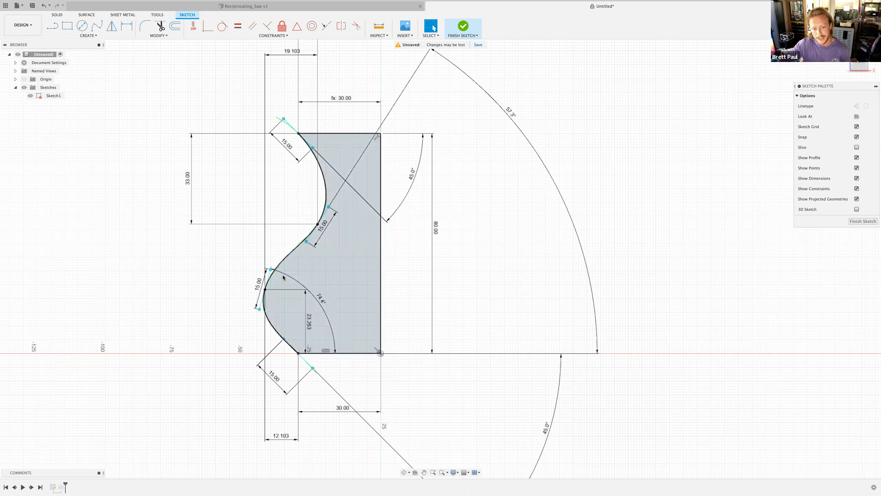
scroll(287, 204, "down", 2)
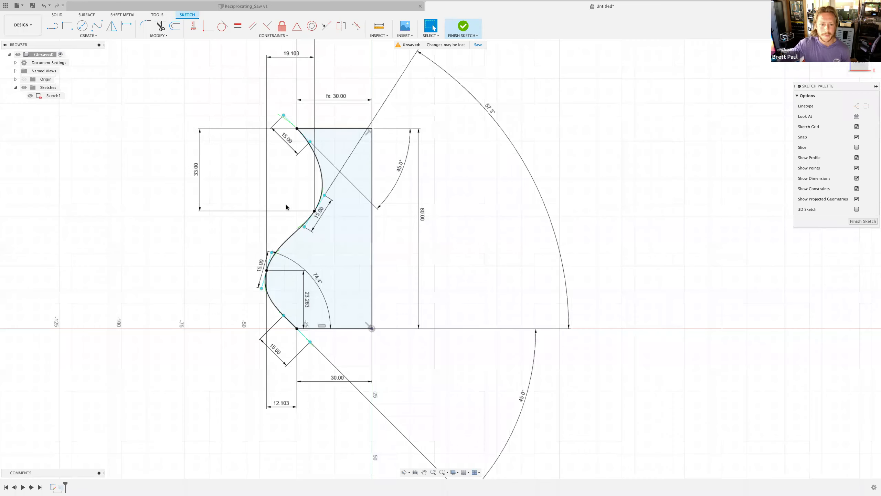
scroll(290, 236, "up", 2)
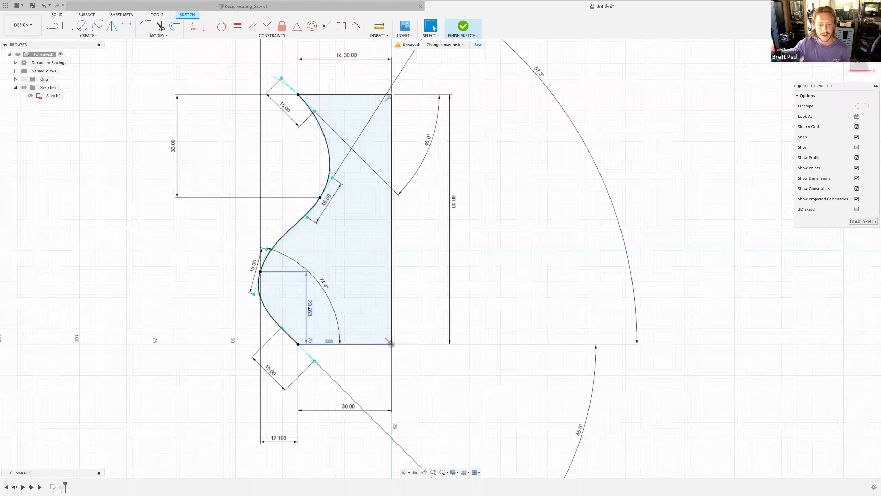
left_click_drag(263, 307, 206, 303)
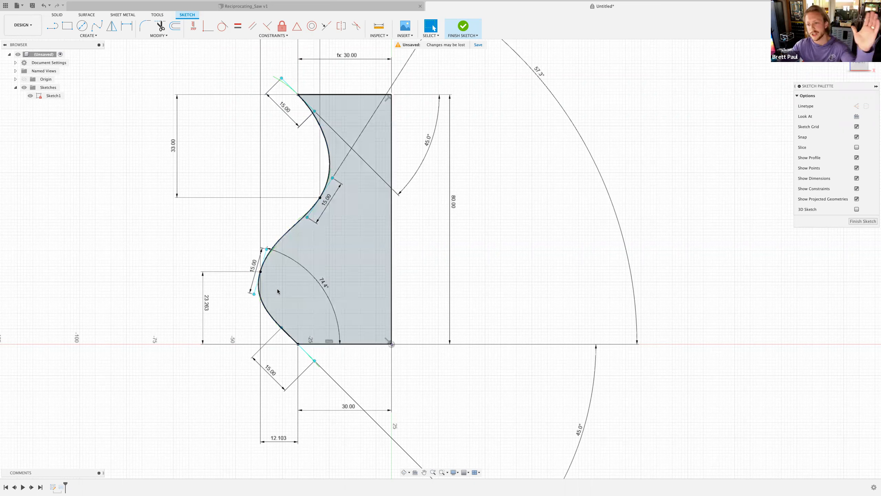
- Finish the sketch to view the revolved vase, then reopen its profile sketch for editing
left_click(464, 27)
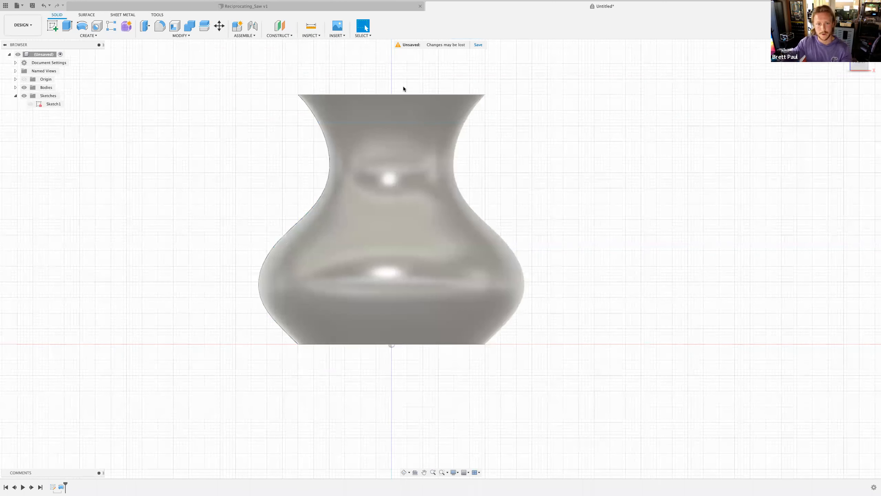
right_click(61, 486)
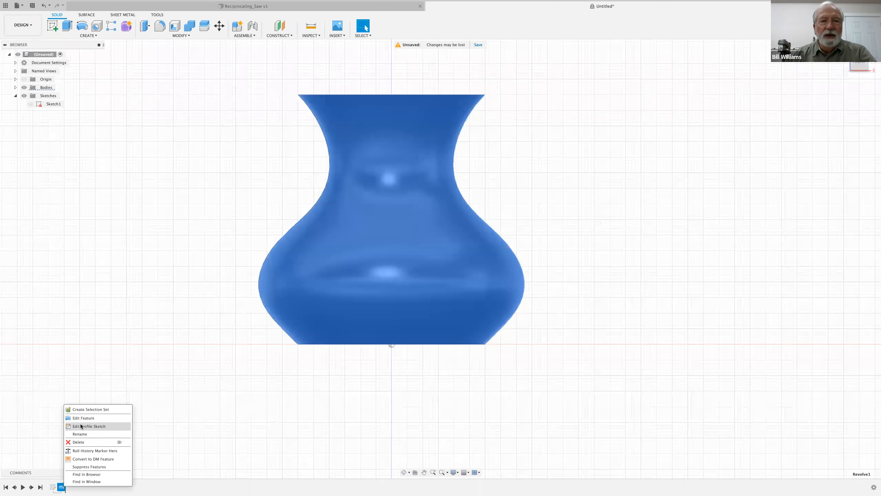
left_click(83, 426)
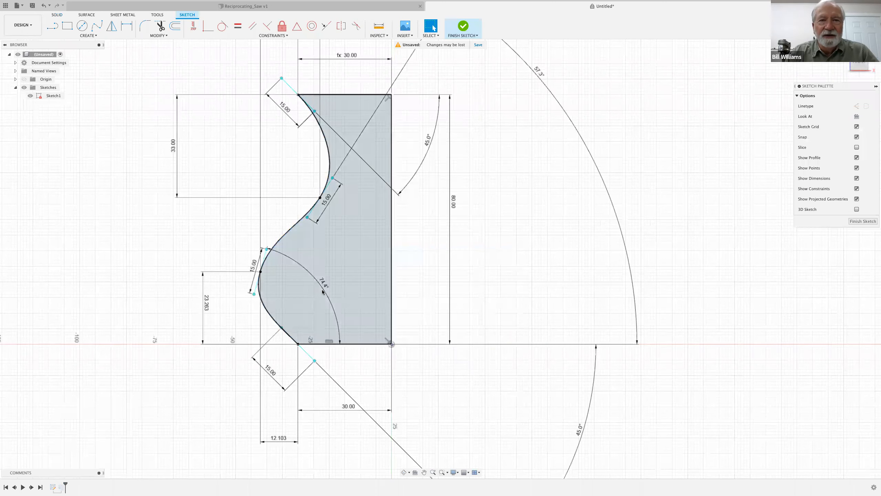
- Set the bottom width dimension to 60 mm and re-enter the top width dimension's value
mouse_move(423, 254)
middle_mouse_down("shift")
mouse_move(378, 277)
mouse_move(399, 264)
middle_mouse_up("shift")
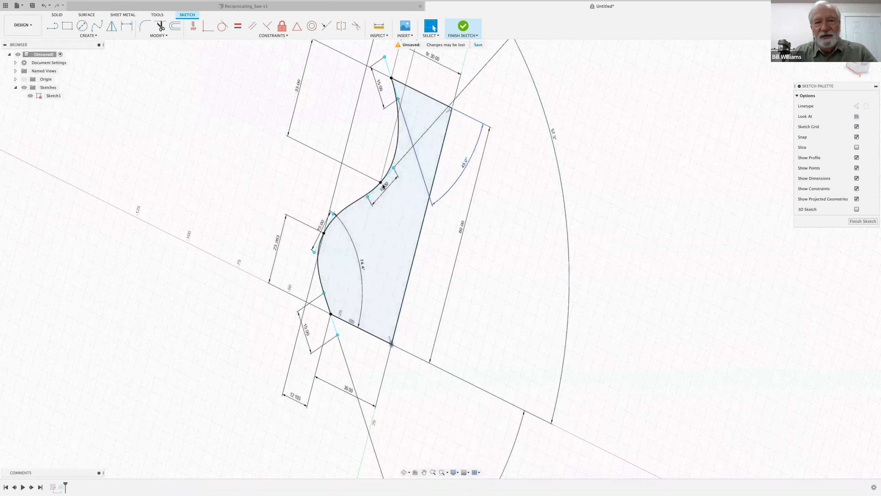
left_click(853, 66)
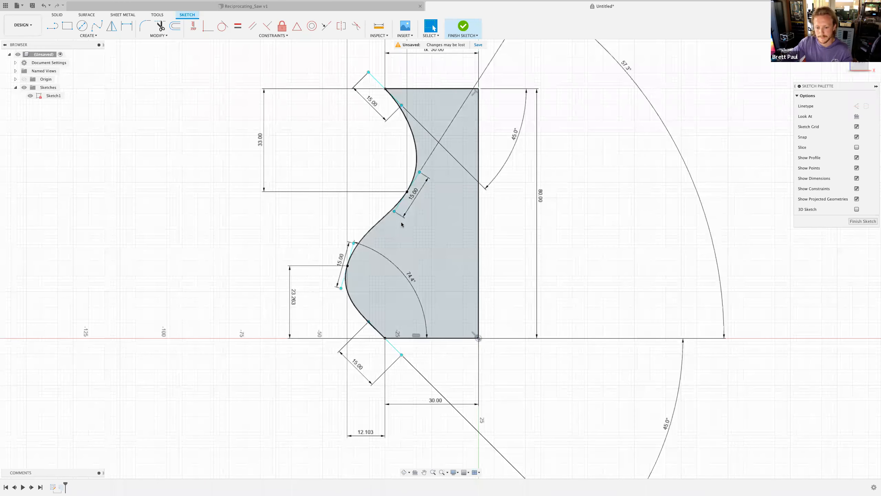
scroll(356, 138, "down", 1)
middle_click_drag(356, 138, 329, 183)
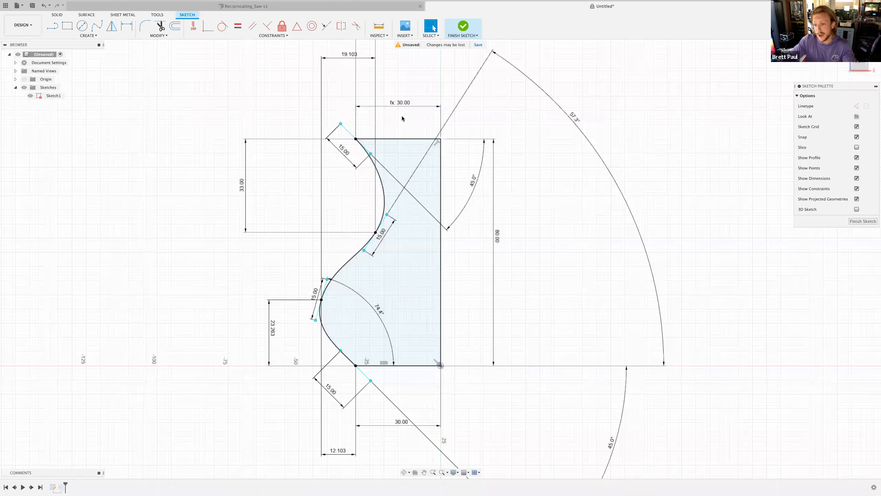
double_click(401, 423)
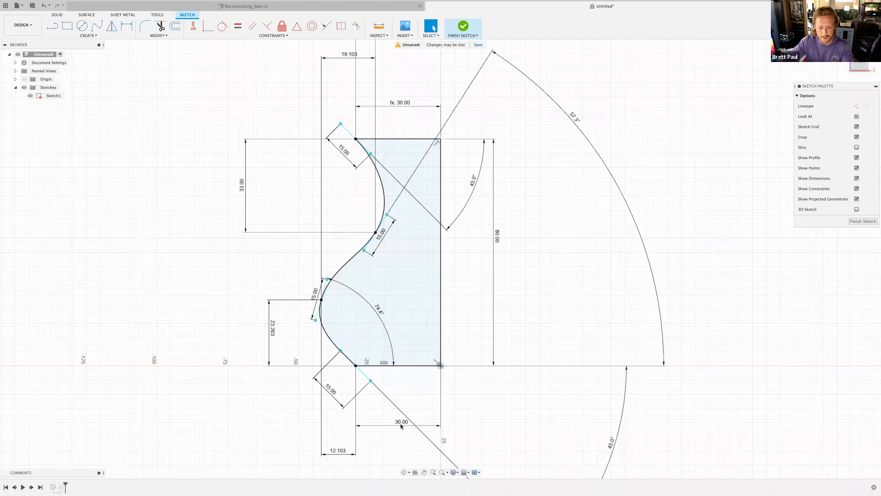
type("60")
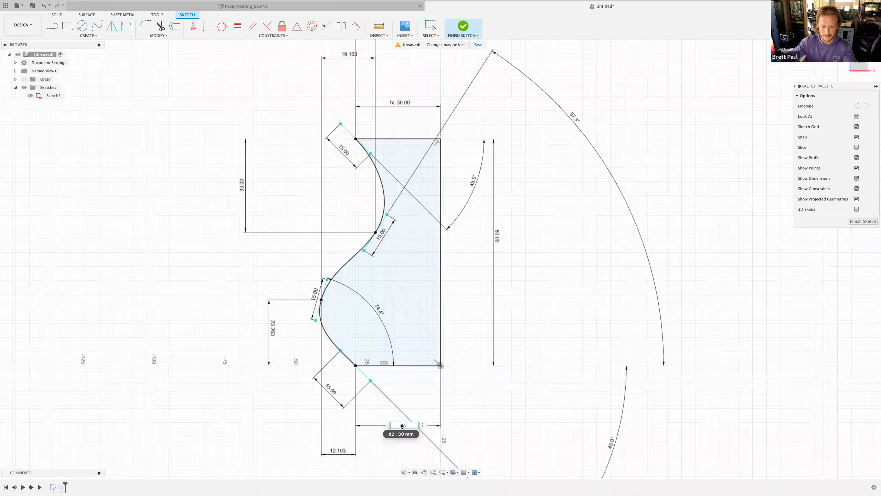
key("Return")
double_click(364, 106)
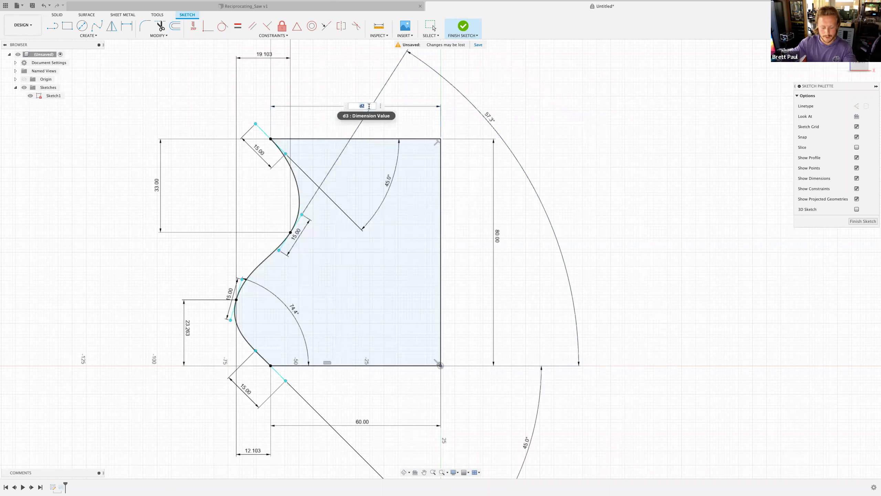
key("Return")
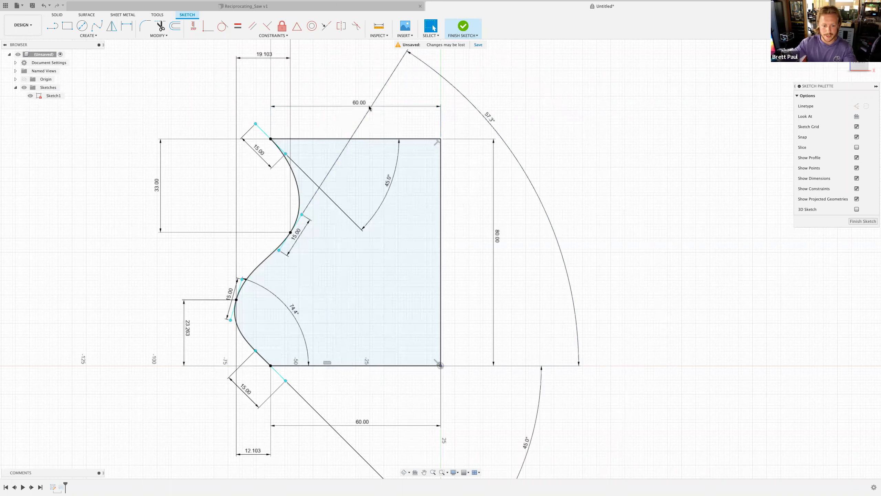
- Try setting both the bottom and top width dimensions to 30 mm, then undo both changes
double_click(359, 422)
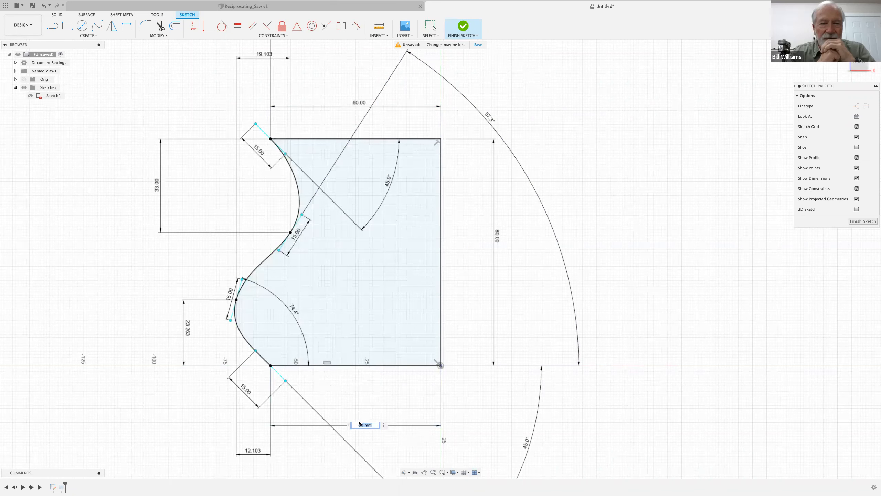
type("30")
key("Return")
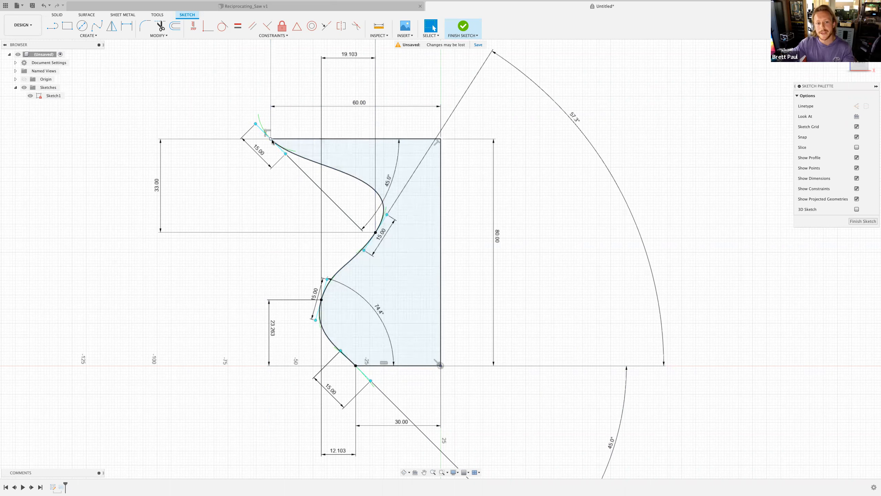
double_click(361, 107)
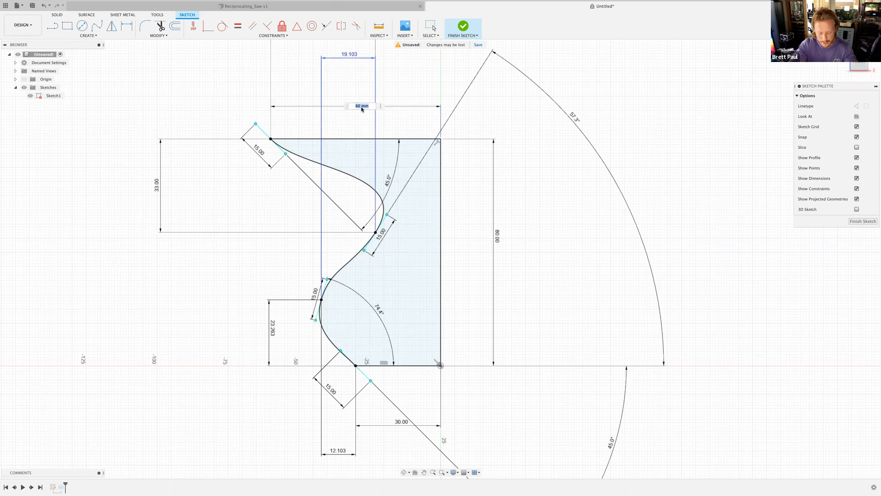
type("30")
key("Return")
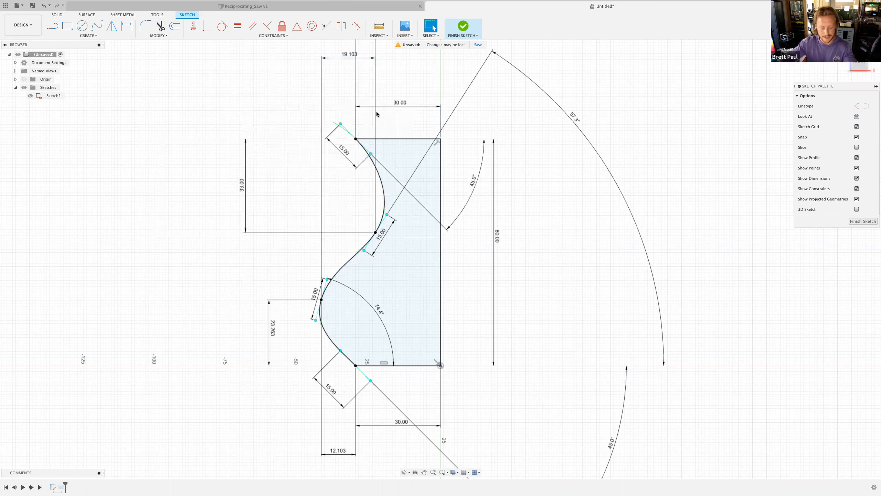
key("super+z")
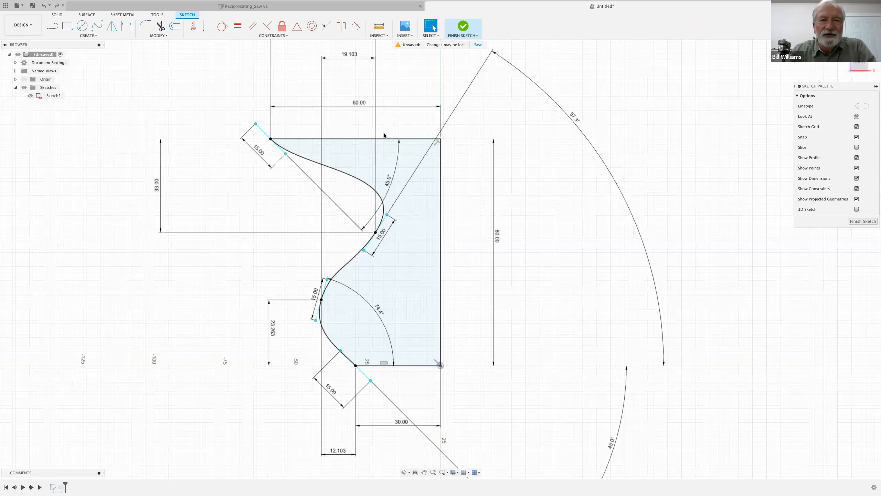
key("super+z")
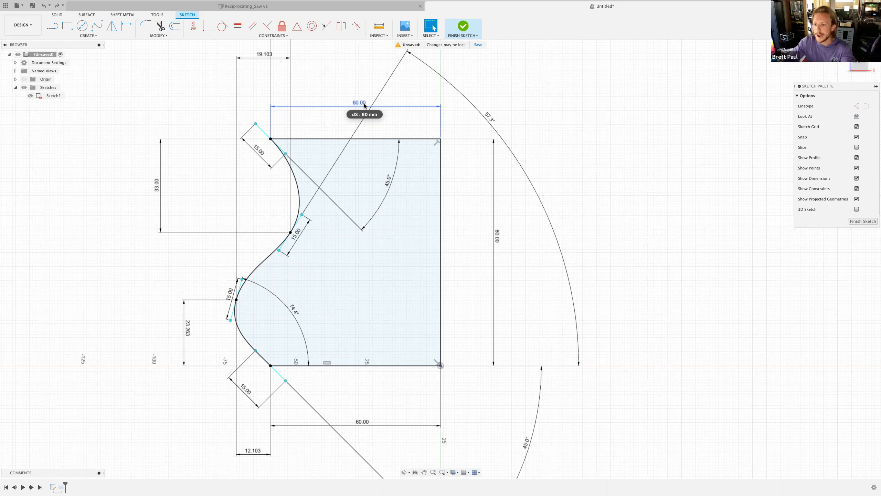
- Link the top width dimension to the bottom width dimension by entering it as the expression
left_click(357, 106)
double_click(356, 106)
left_click(362, 420)
key("Return")
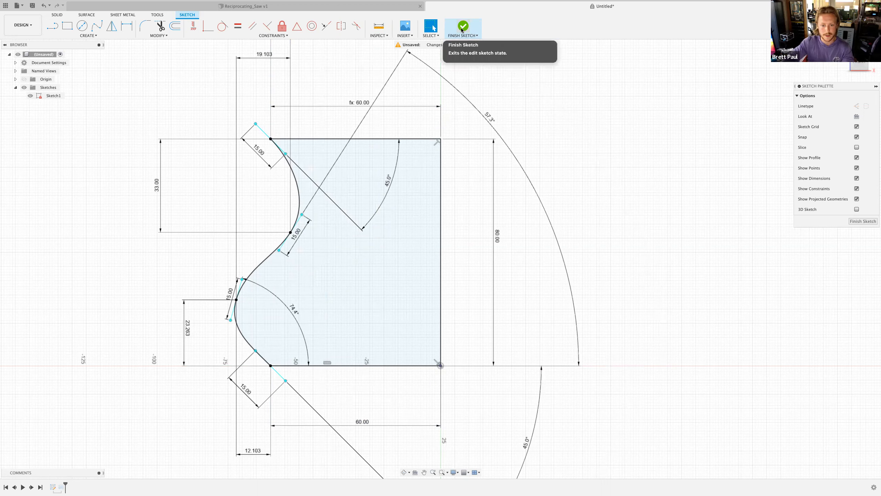
- Set the bottom width dimension to 30 mm again and finish the sketch
scroll(412, 124, "down", 2)
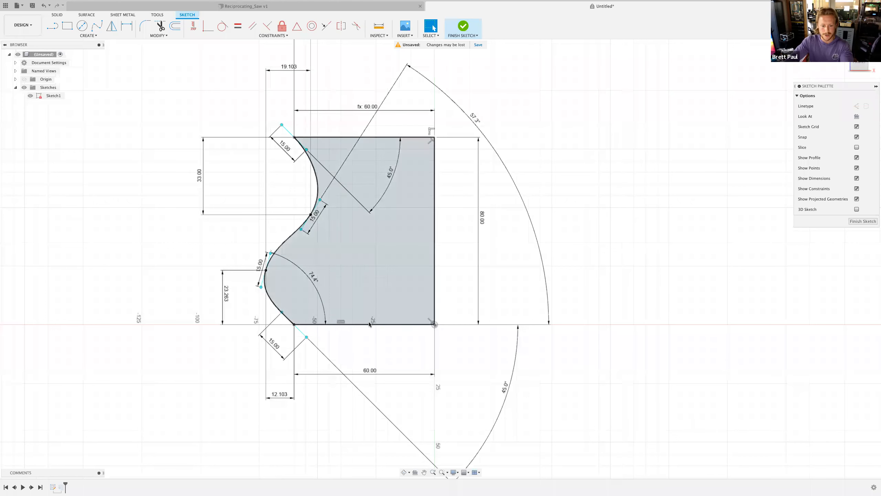
double_click(370, 371)
type("30")
key("Return")
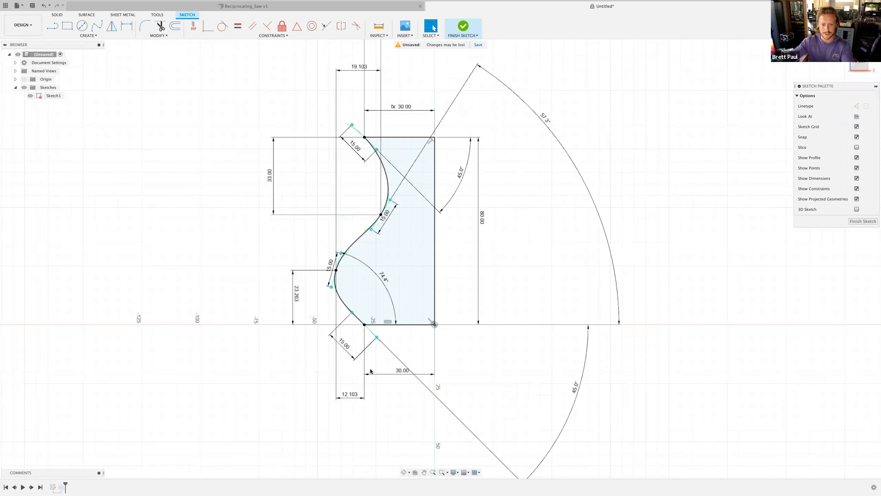
left_click(463, 27)
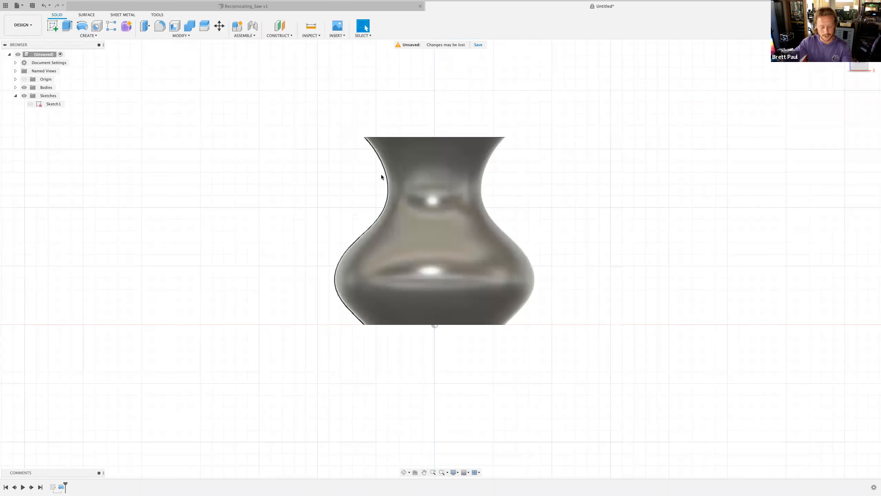
- Shell the vase by removing its top face with a 2 mm inside thickness
mouse_move(418, 192)
middle_mouse_down("shift")
mouse_move(404, 204)
mouse_move(360, 189)
middle_mouse_up("shift")
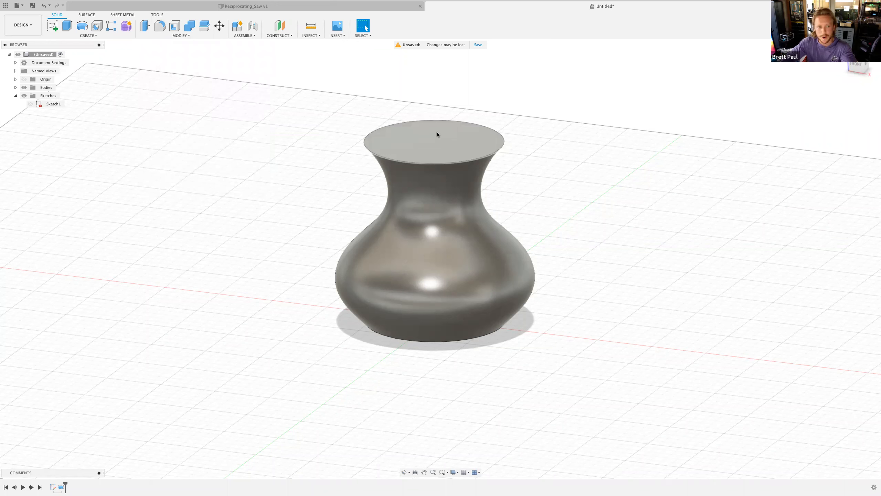
left_click(175, 26)
left_click_drag(599, 86, 598, 80)
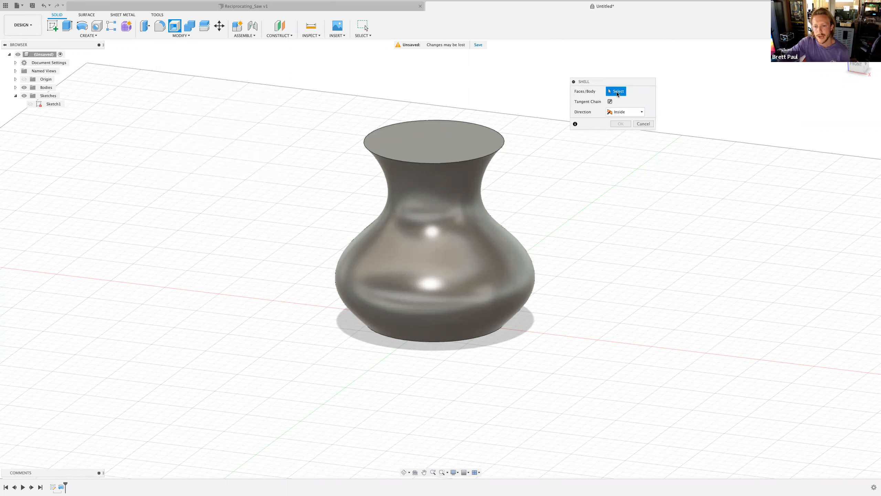
left_click(451, 144)
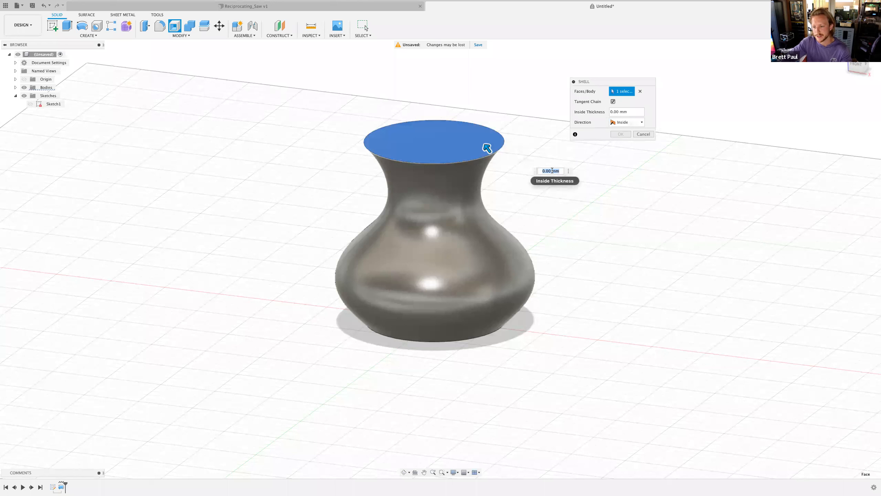
type("5")
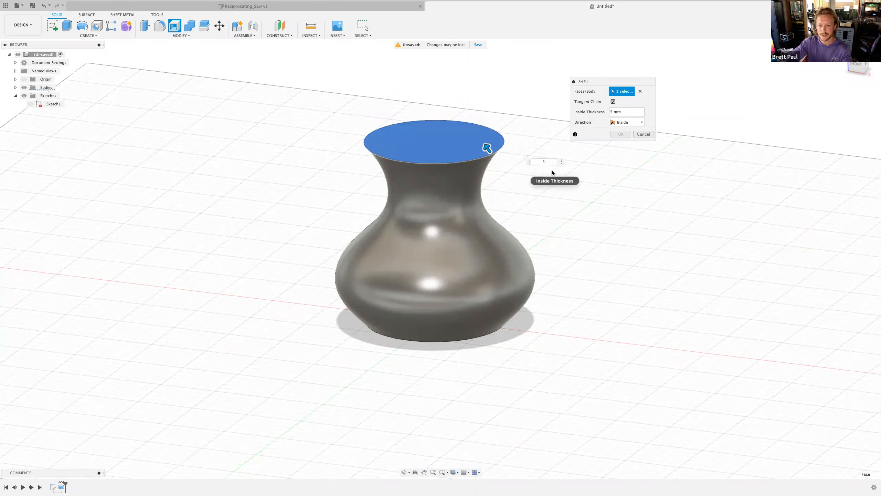
key("BackSpace")
type("2")
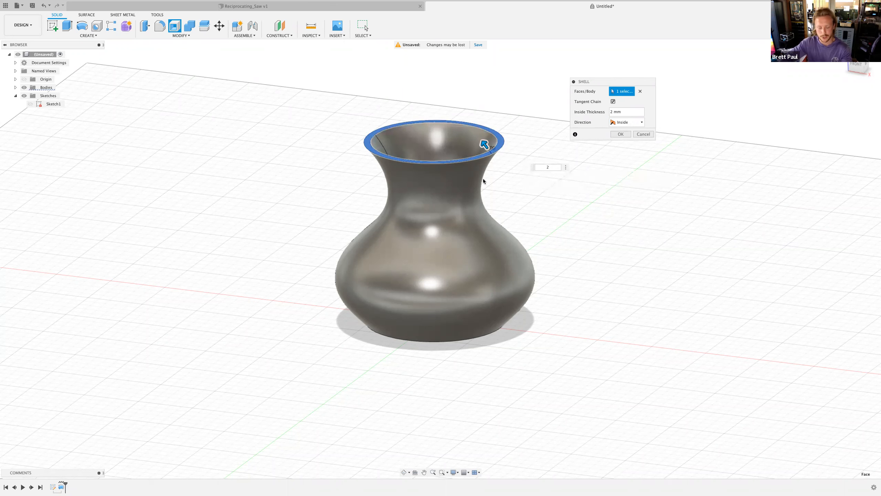
mouse_move(491, 172)
middle_mouse_down("shift")
mouse_move(492, 201)
mouse_move(492, 171)
middle_mouse_up("shift")
left_click(619, 134)
- Fillet the two edges of the vase's top rim with a 0.5 mm radius
middle_click_drag(525, 226, 525, 236, "shift")
middle_click_drag(440, 152, 440, 162, "shift")
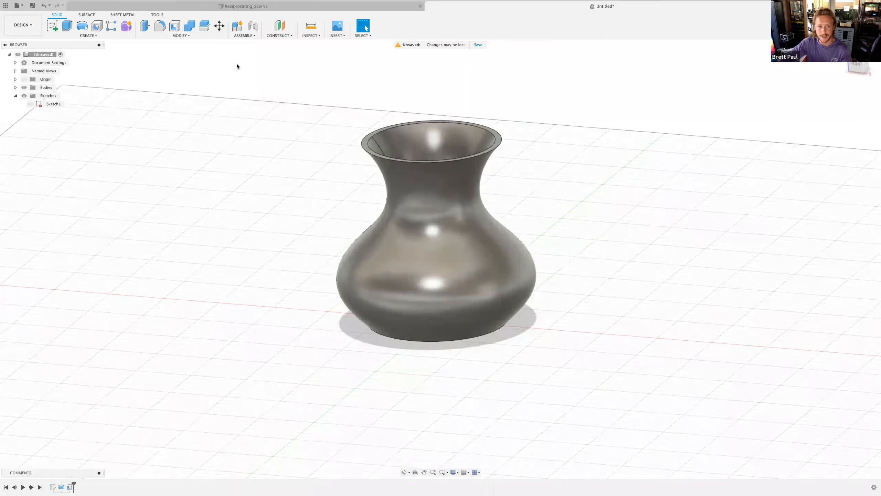
left_click(160, 30)
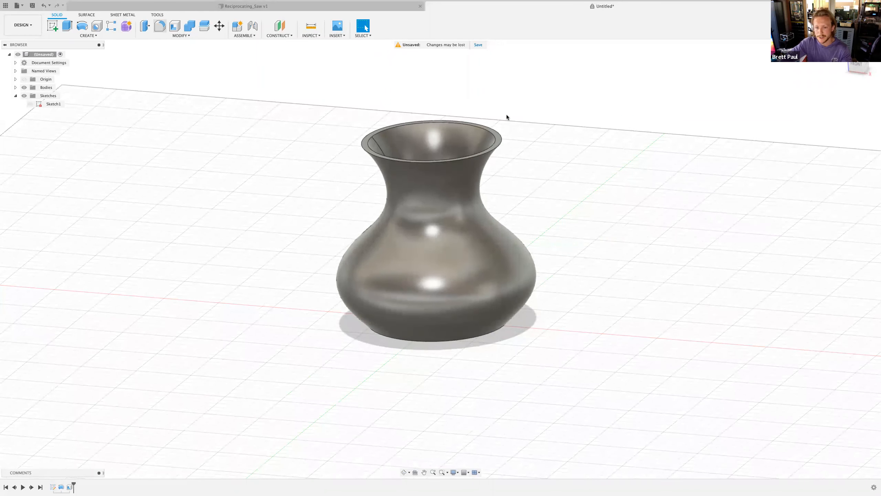
left_click(495, 141)
left_click(494, 141)
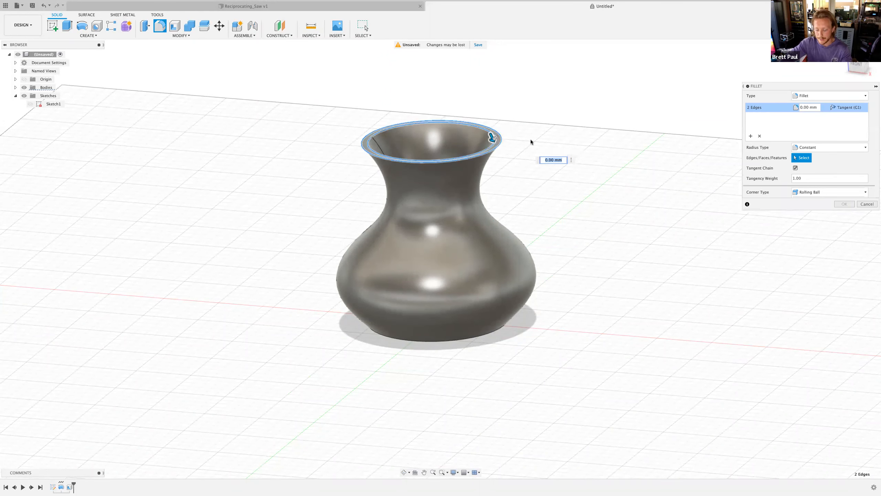
type("0.5")
key("Return")
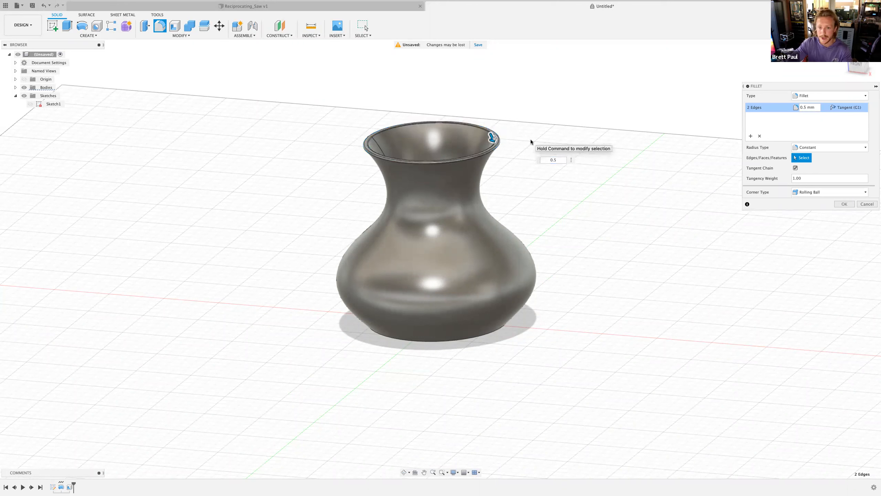
key("Return")
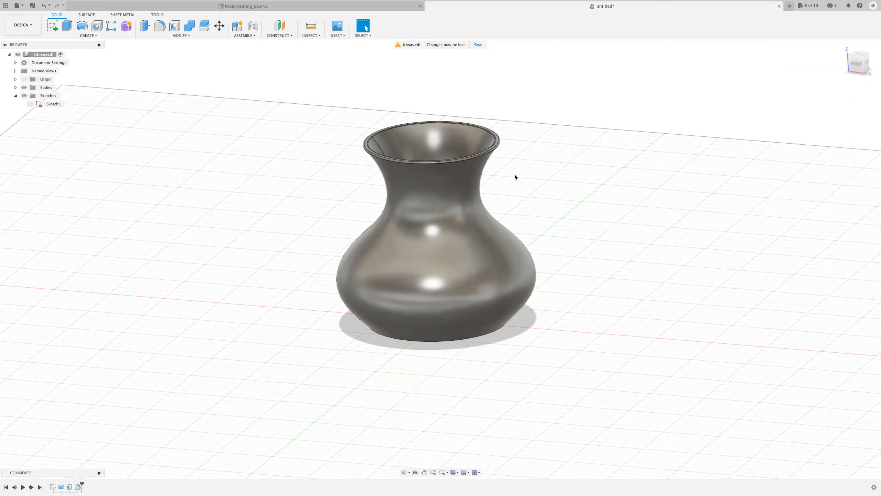
mouse_move(518, 183)
middle_mouse_down("shift")
mouse_move(380, 151)
mouse_move(530, 161)
mouse_move(539, 171)
mouse_move(539, 160)
middle_mouse_up("shift")
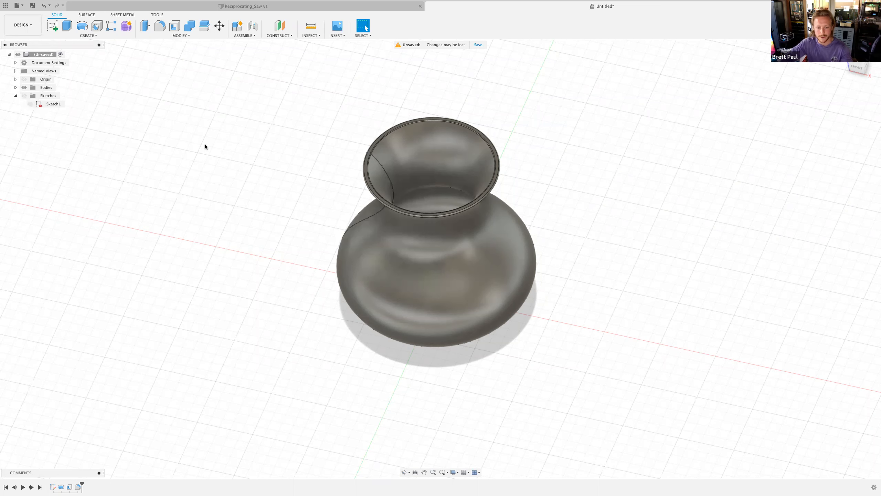
mouse_move(259, 188)
middle_mouse_down("shift")
mouse_move(258, 175)
mouse_move(288, 177)
mouse_move(273, 180)
mouse_move(275, 168)
mouse_move(316, 177)
mouse_move(263, 163)
mouse_move(248, 176)
middle_mouse_up("shift")
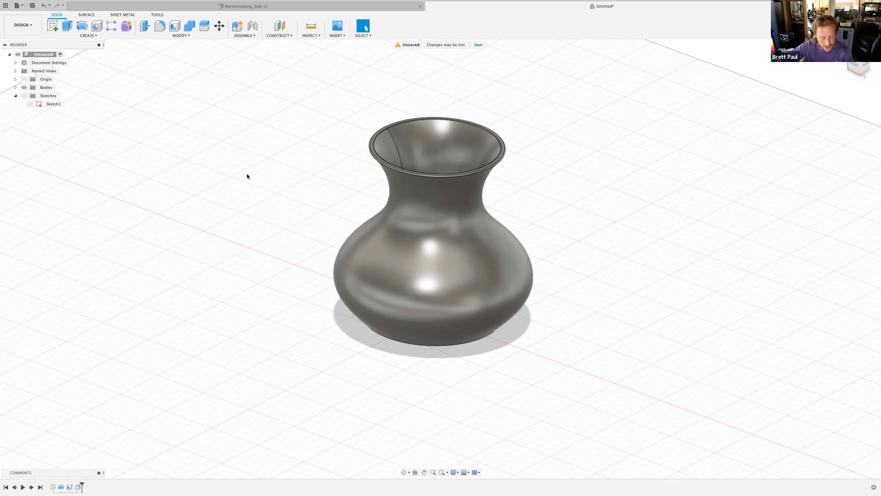
right_click(70, 487)
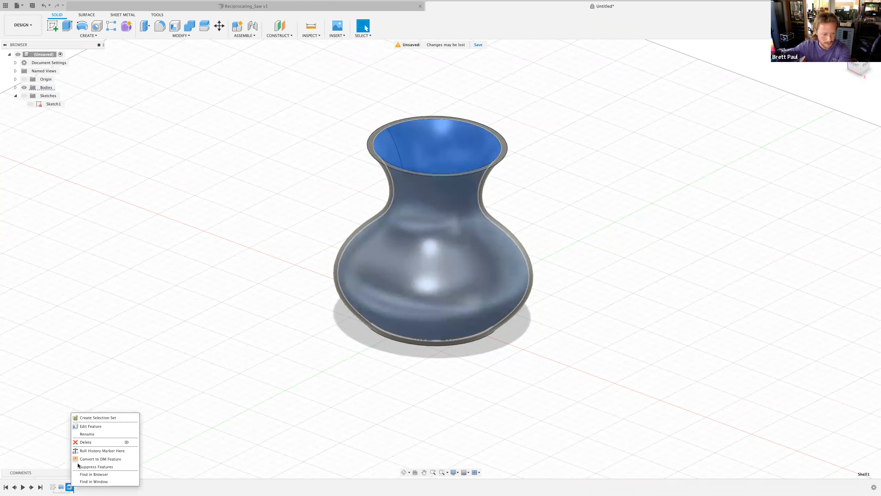
left_click(98, 426)
left_click(613, 102)
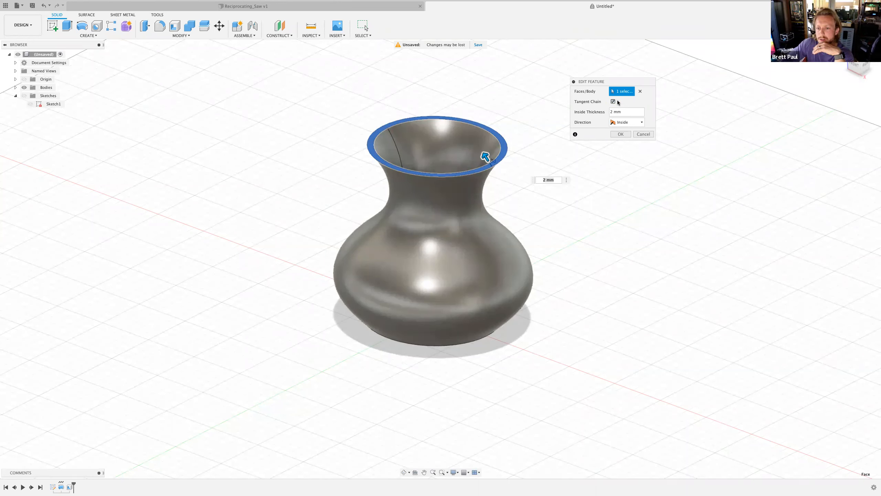
left_click_drag(610, 81, 599, 73)
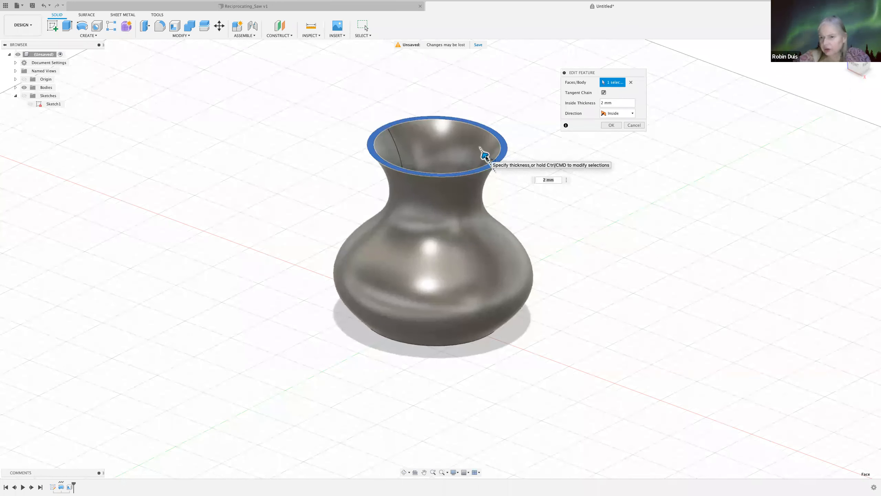
left_click(634, 125)
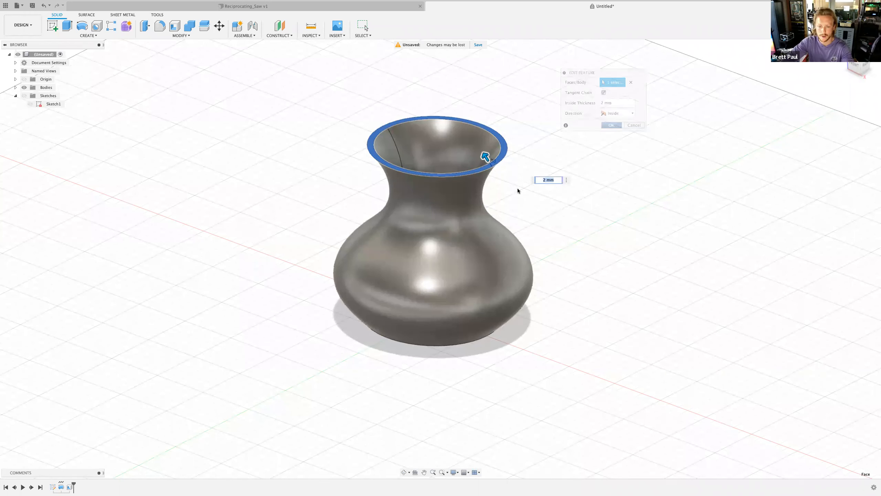
middle_click_drag(523, 174, 523, 193, "shift")
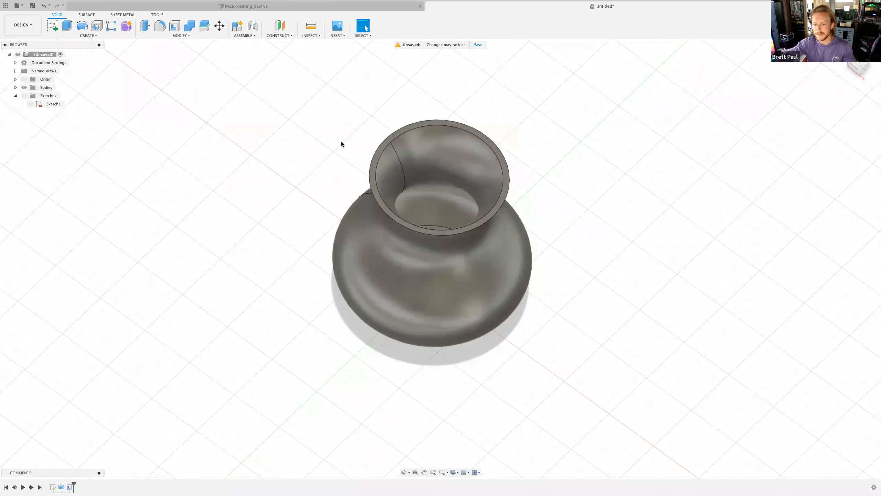
middle_click_drag(550, 234, 434, 258, "shift")
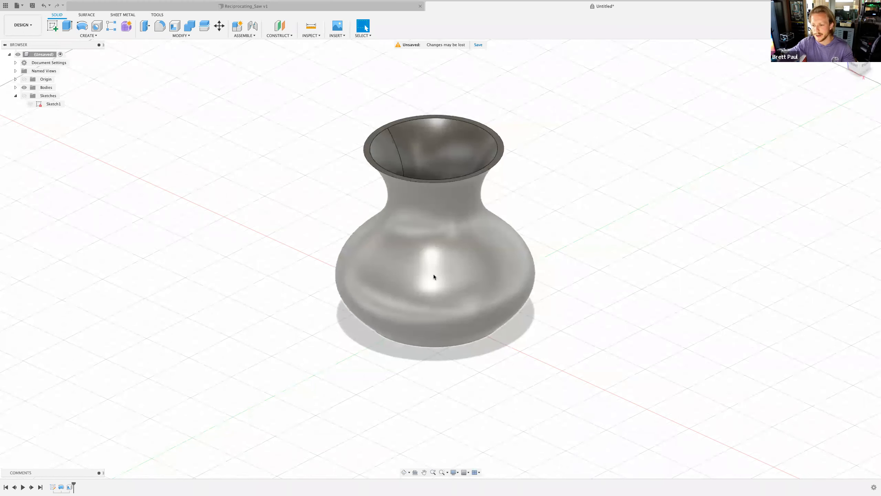
mouse_move(476, 253)
middle_mouse_down("shift")
mouse_move(526, 215)
mouse_move(537, 233)
mouse_move(539, 192)
middle_mouse_up("shift")
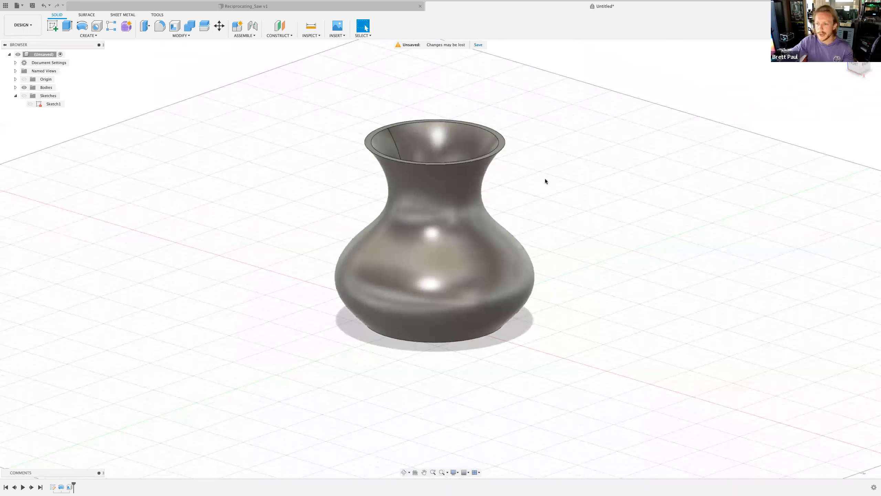
middle_click_drag(541, 185, 539, 180, "shift")
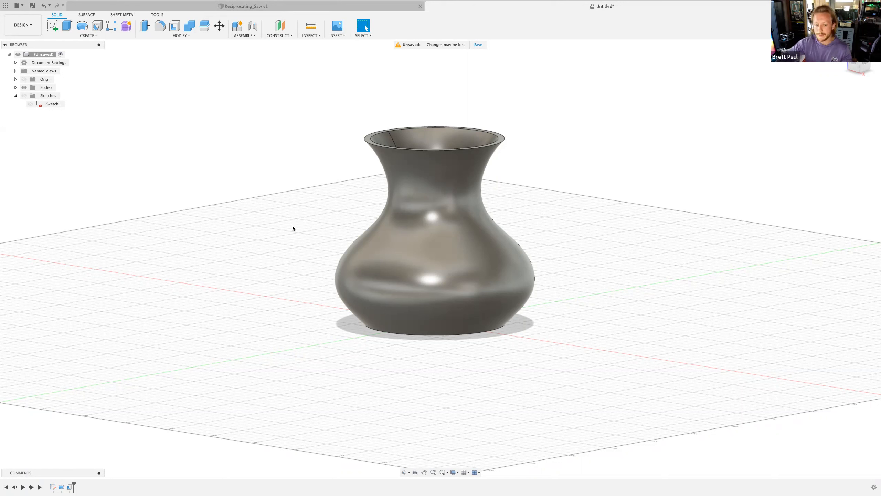
mouse_move(360, 4)
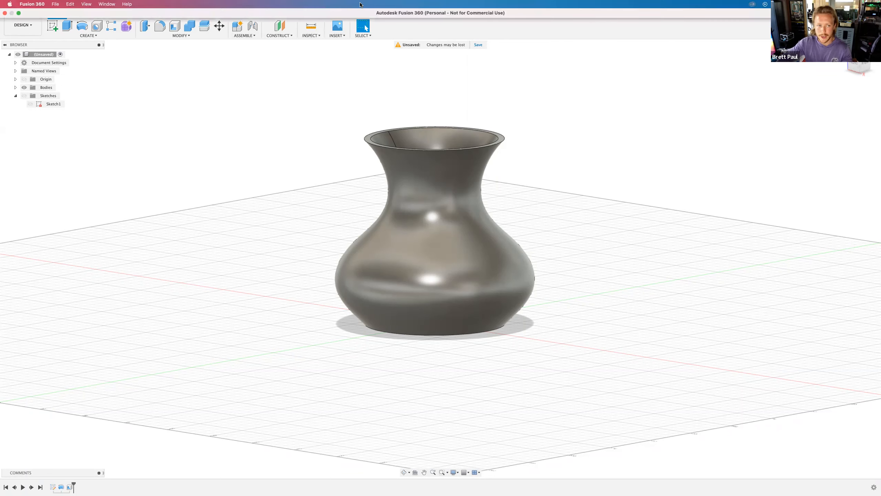
left_click(19, 14)
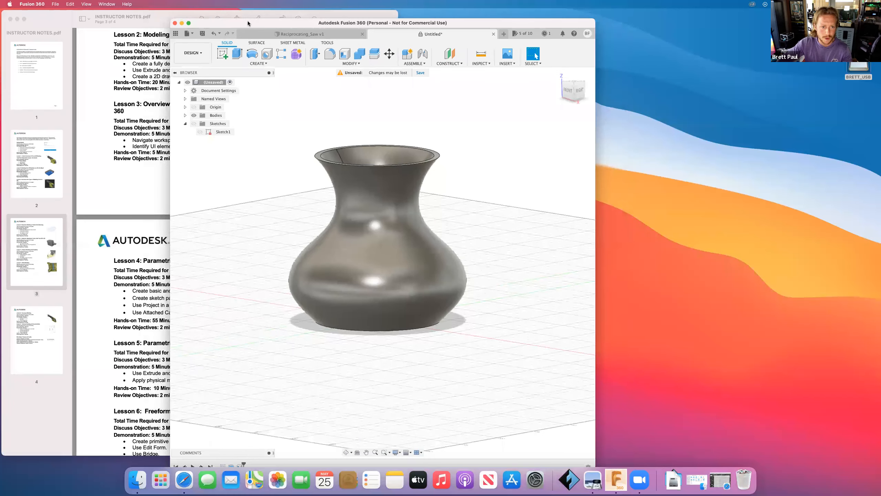